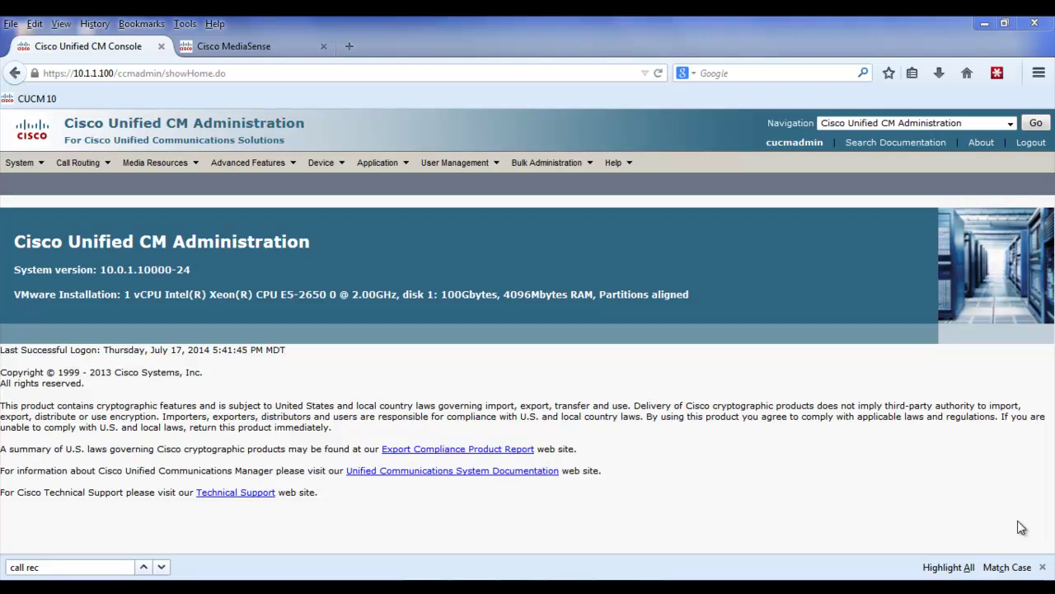
- Start adding a new trunk of type SIP Trunk with the SIP protocol and the default trunk service type
left_click(250, 44)
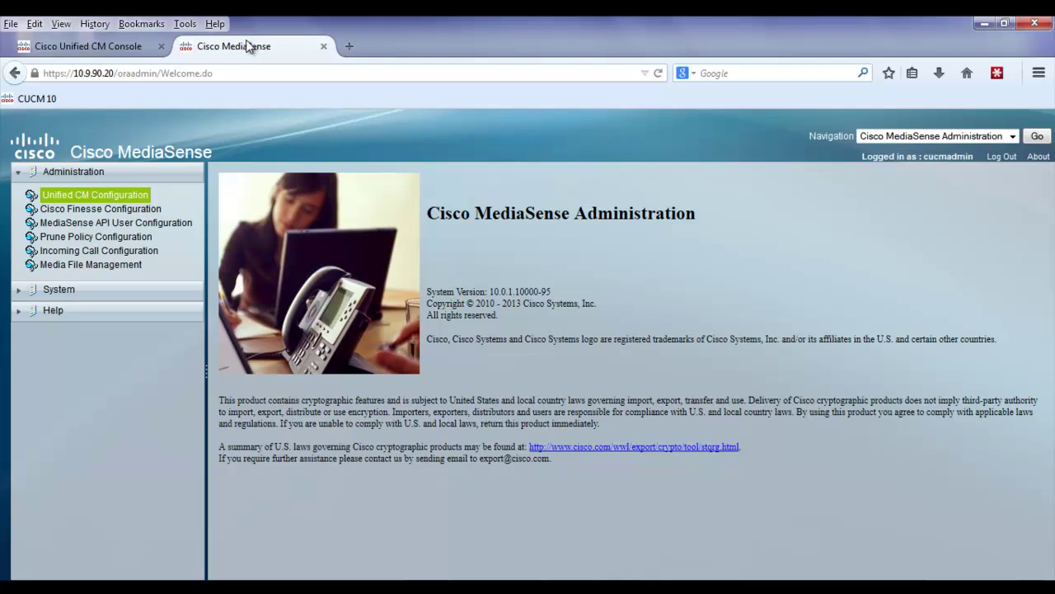
left_click(118, 49)
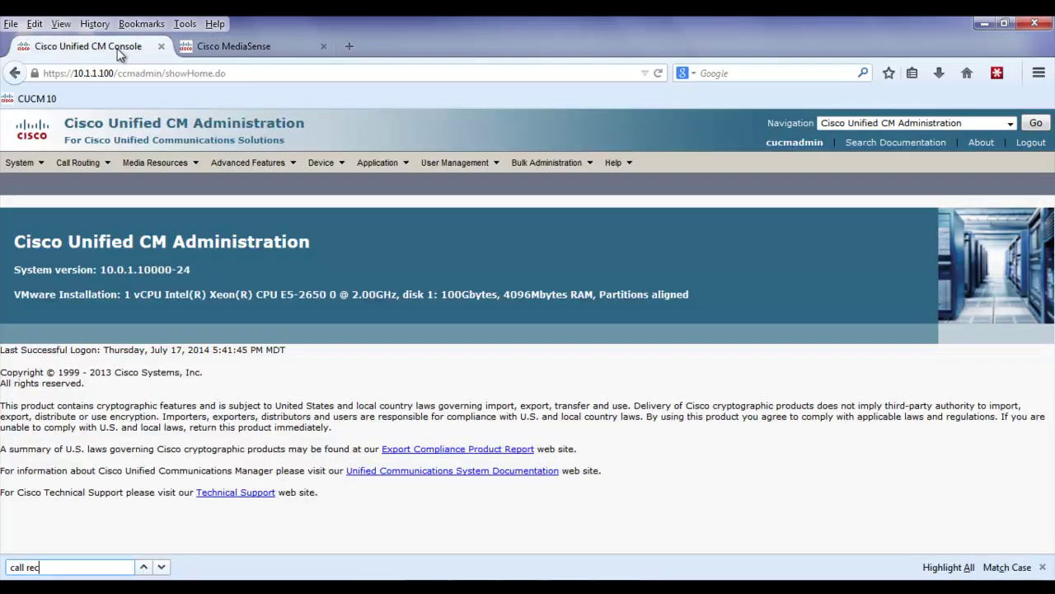
left_click(330, 166)
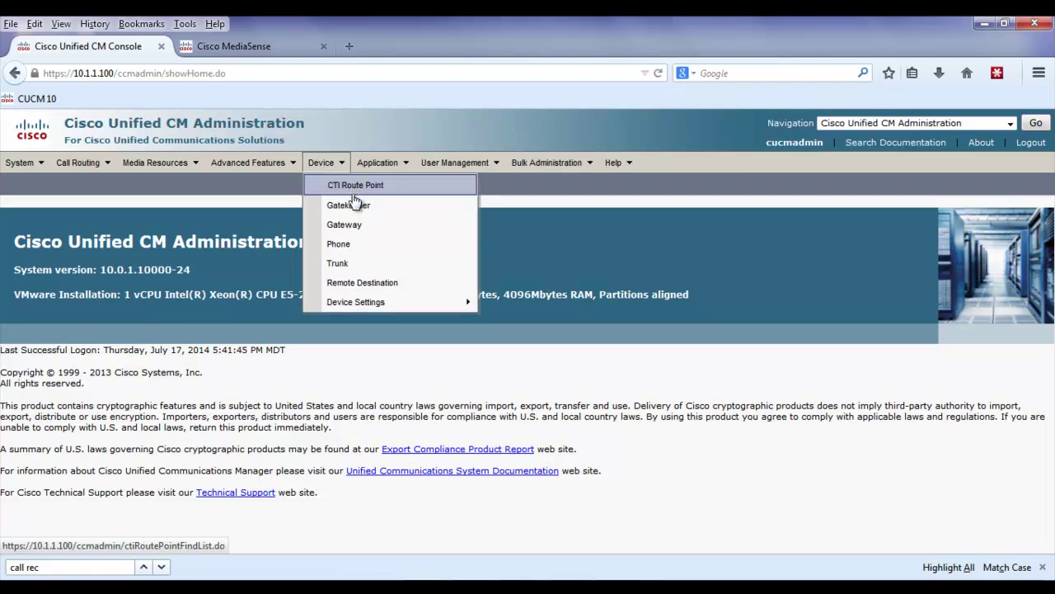
left_click(353, 262)
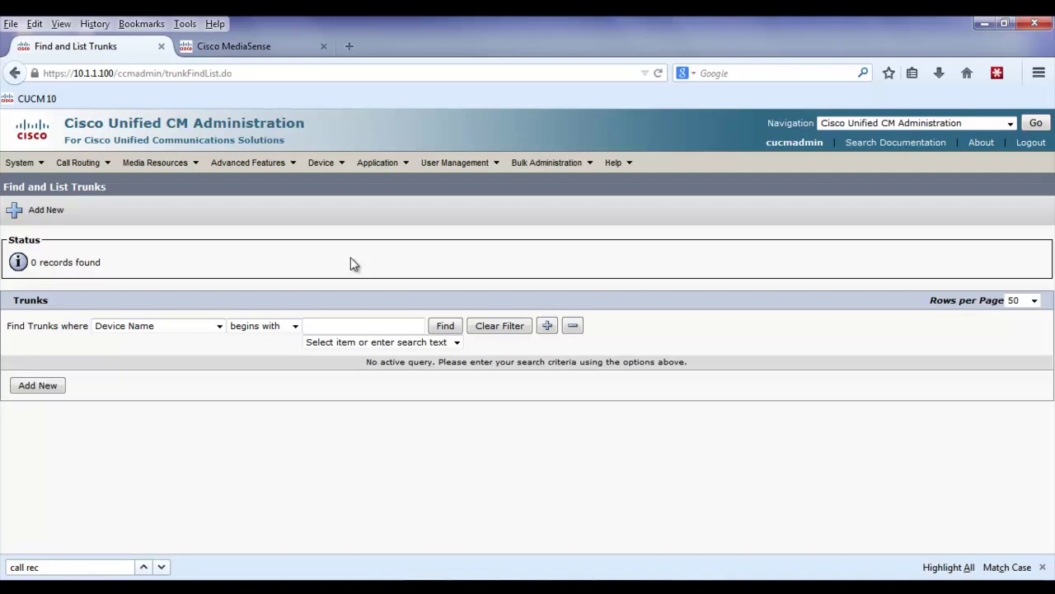
left_click(38, 386)
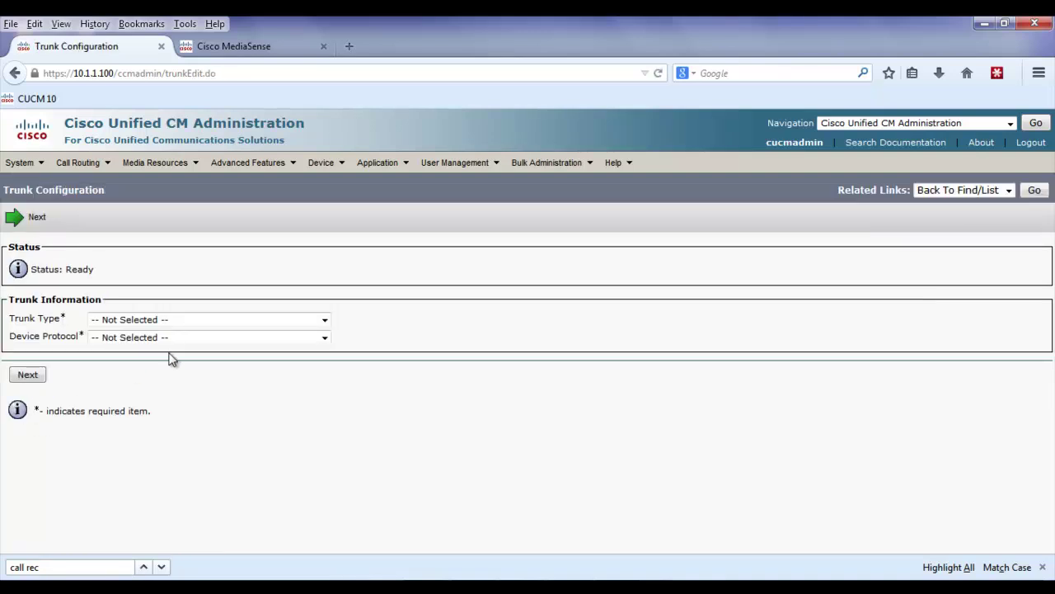
left_click(206, 325)
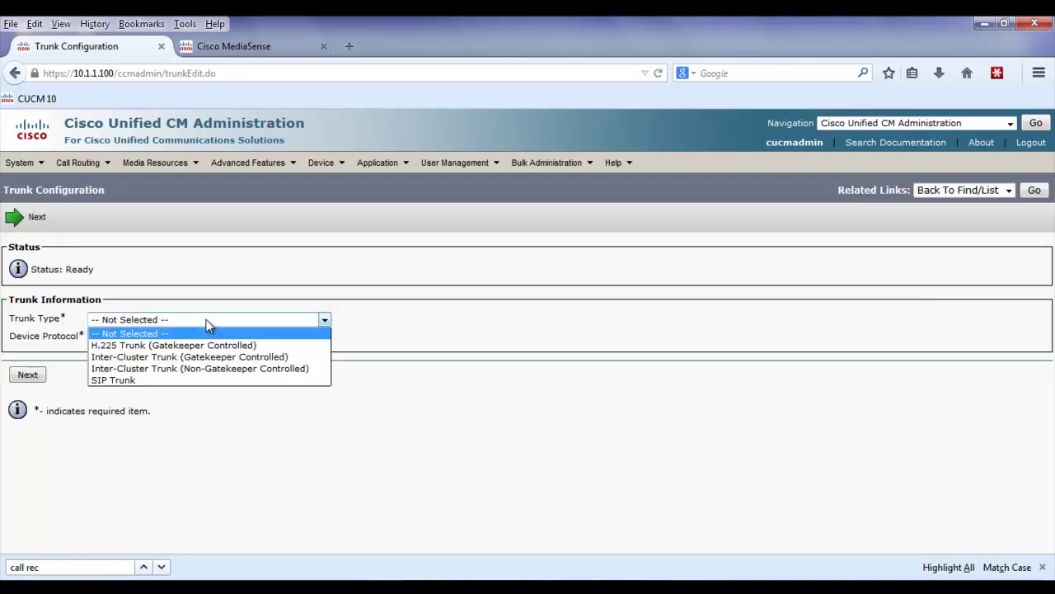
left_click(176, 380)
left_click(28, 393)
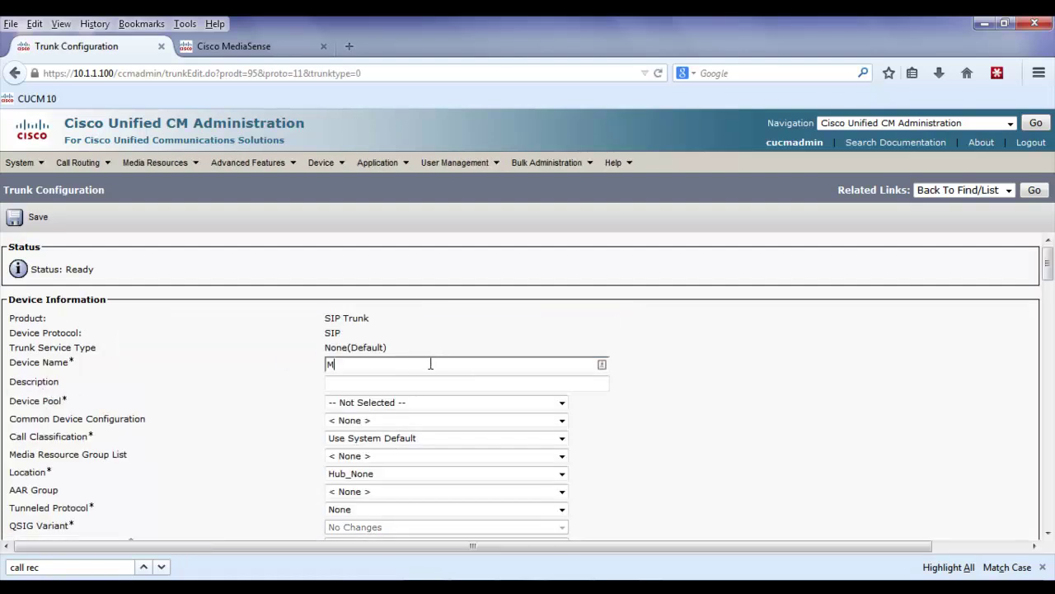
- Name the trunk MediaSense, describe it as "SIP to MediaSense" and assign the Default device pool
left_click(435, 381)
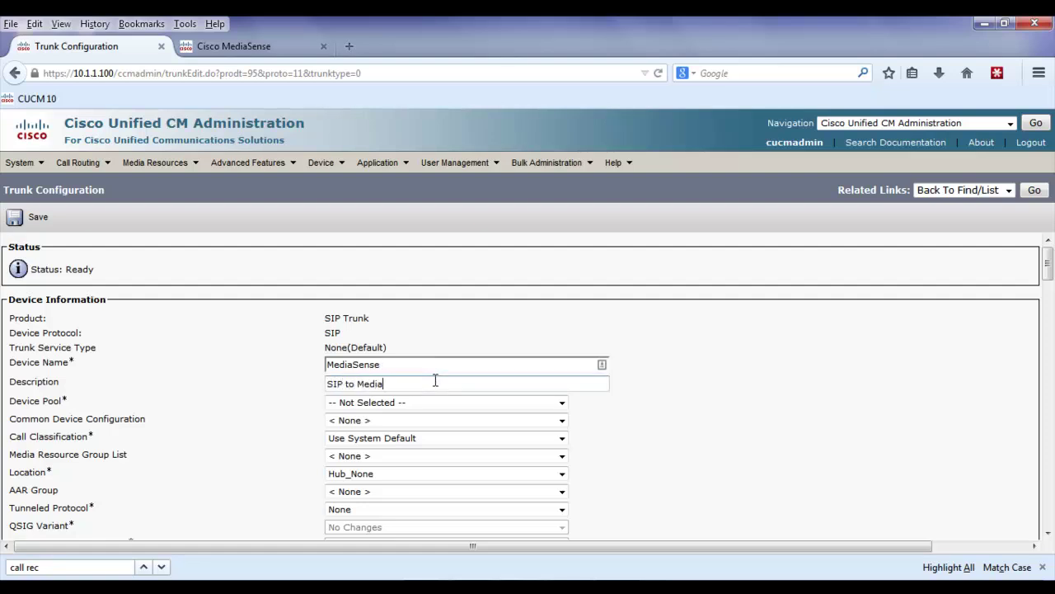
left_click(446, 404)
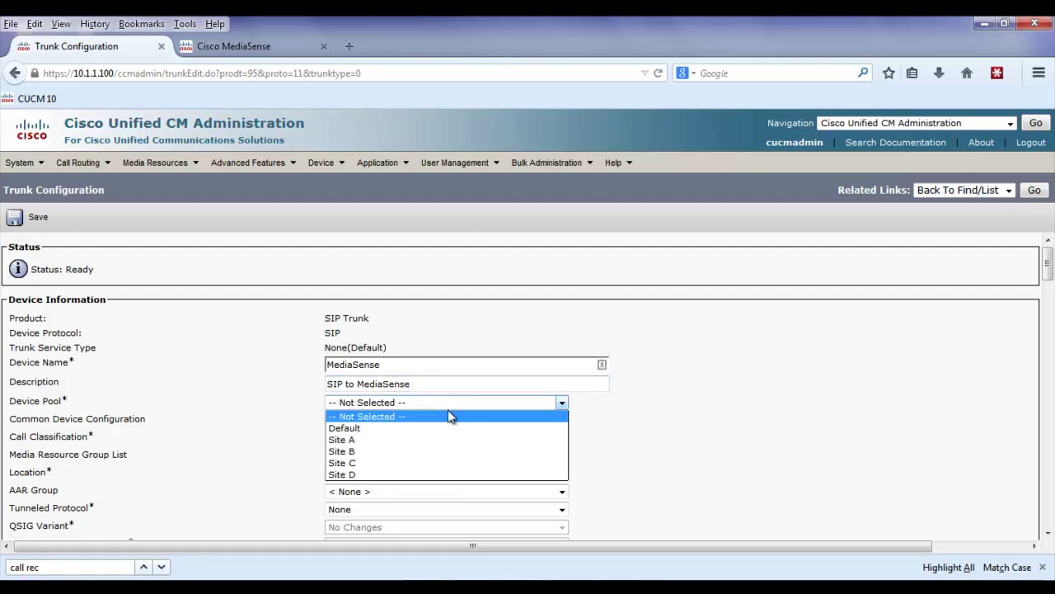
left_click(453, 427)
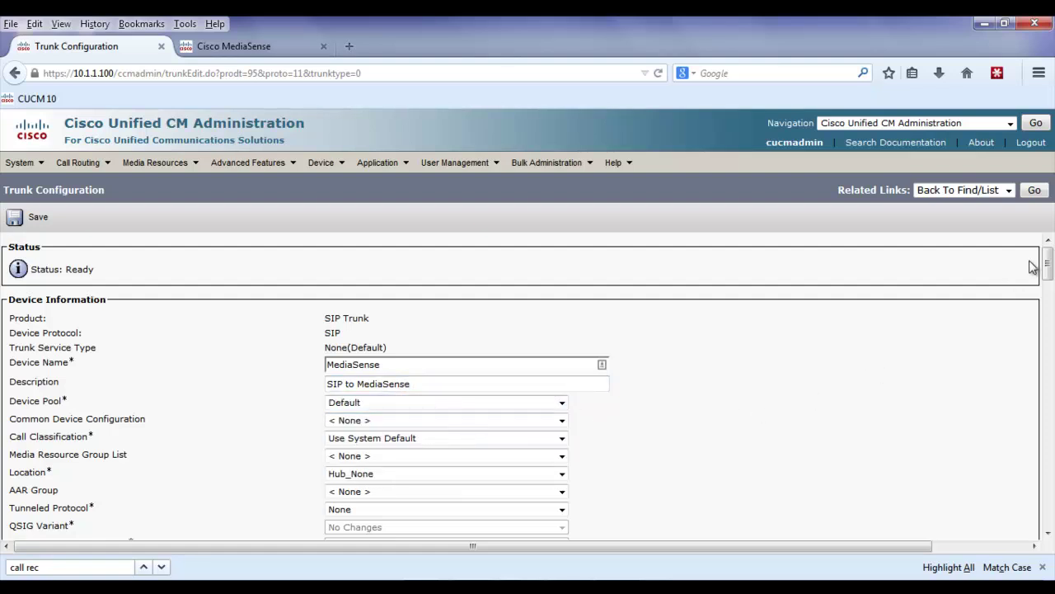
- Set the MediaSense trunk's destination address to 10.9.90.20, choose Non Secure SIP Trunk Profile and Standard SIP Profile, and save the trunk
left_click_drag(1046, 265, 1049, 468)
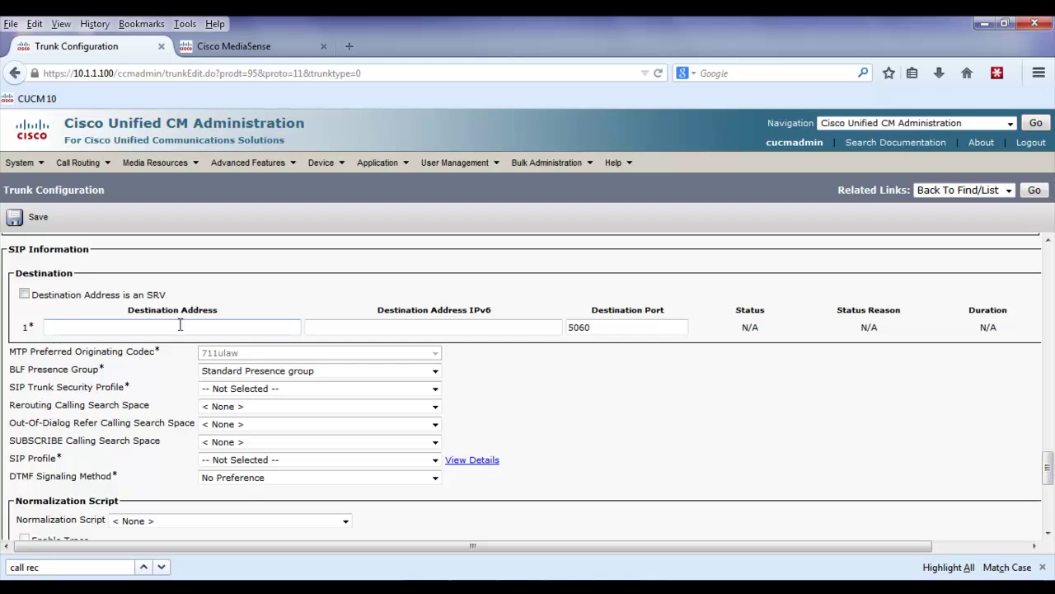
type("10.9.90.20")
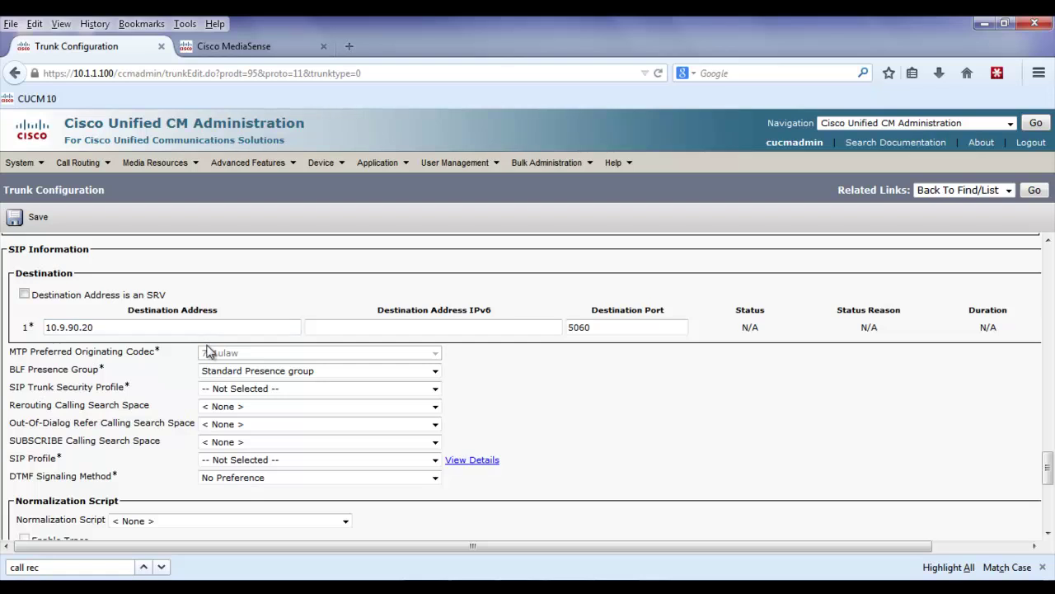
left_click(249, 394)
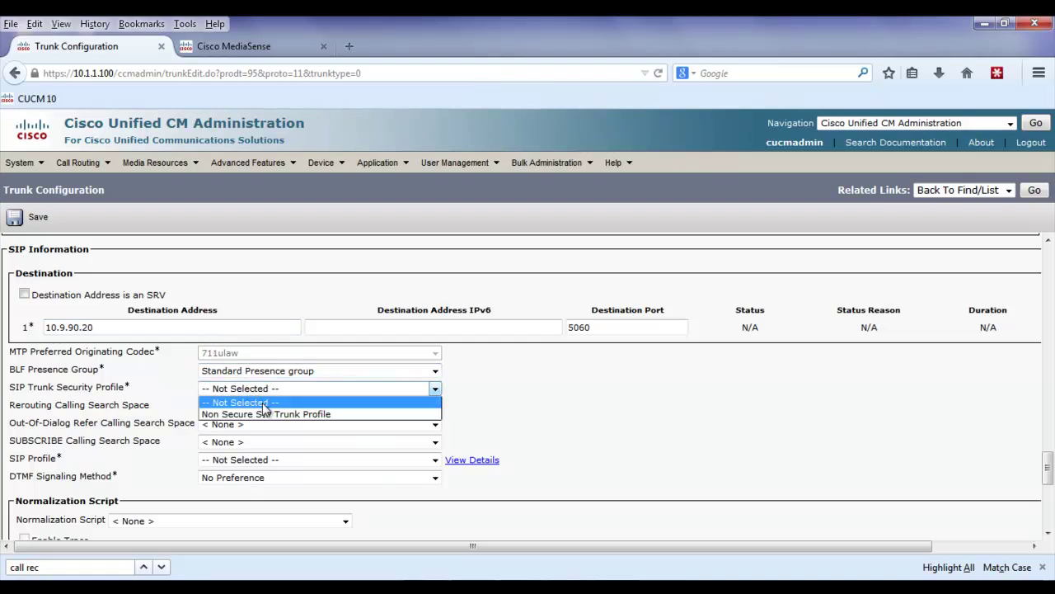
left_click(264, 410)
left_click(277, 457)
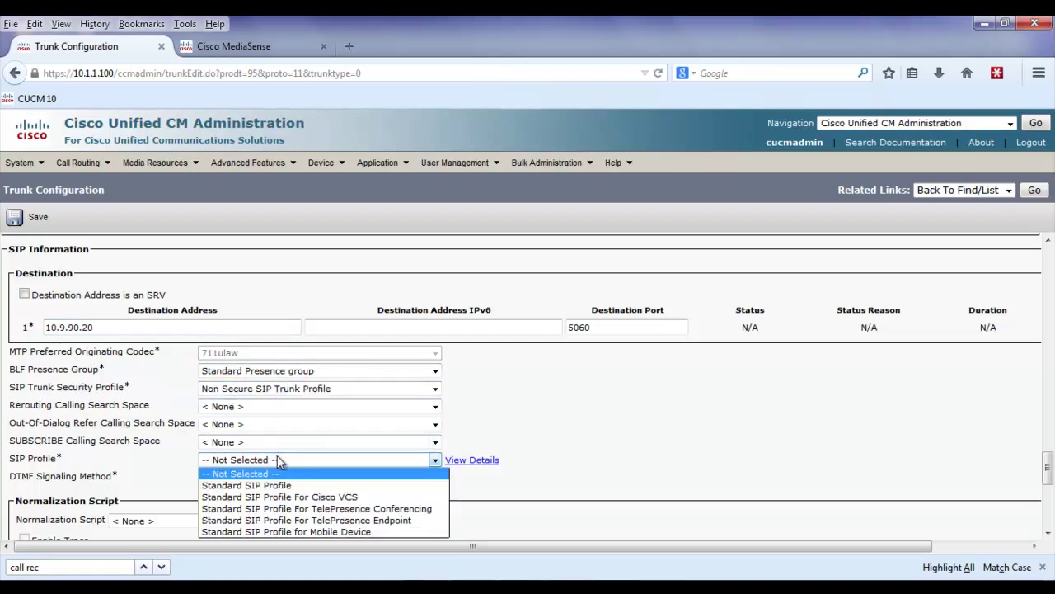
left_click(294, 486)
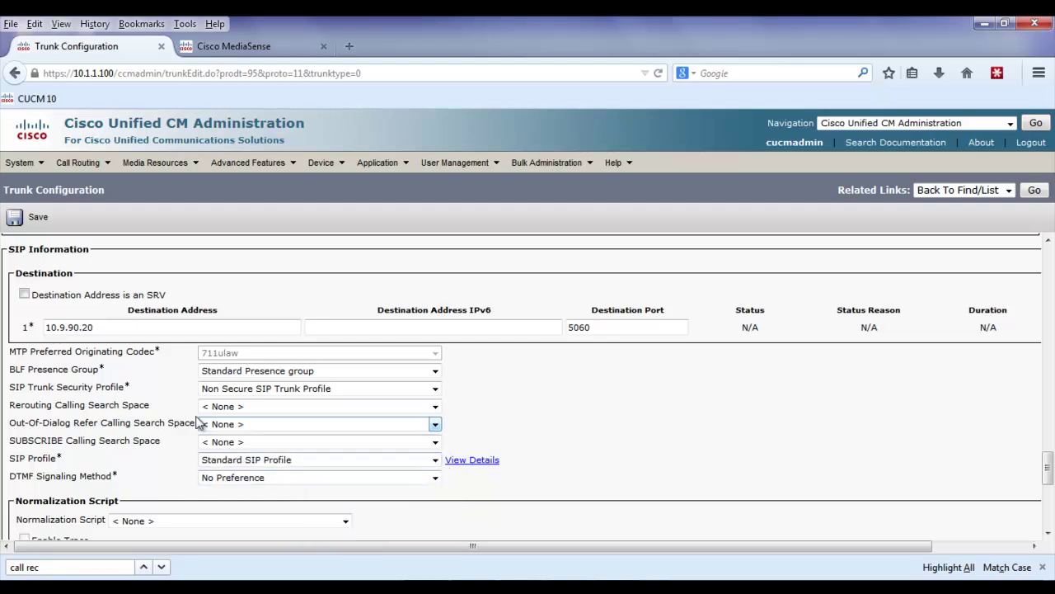
left_click(14, 227)
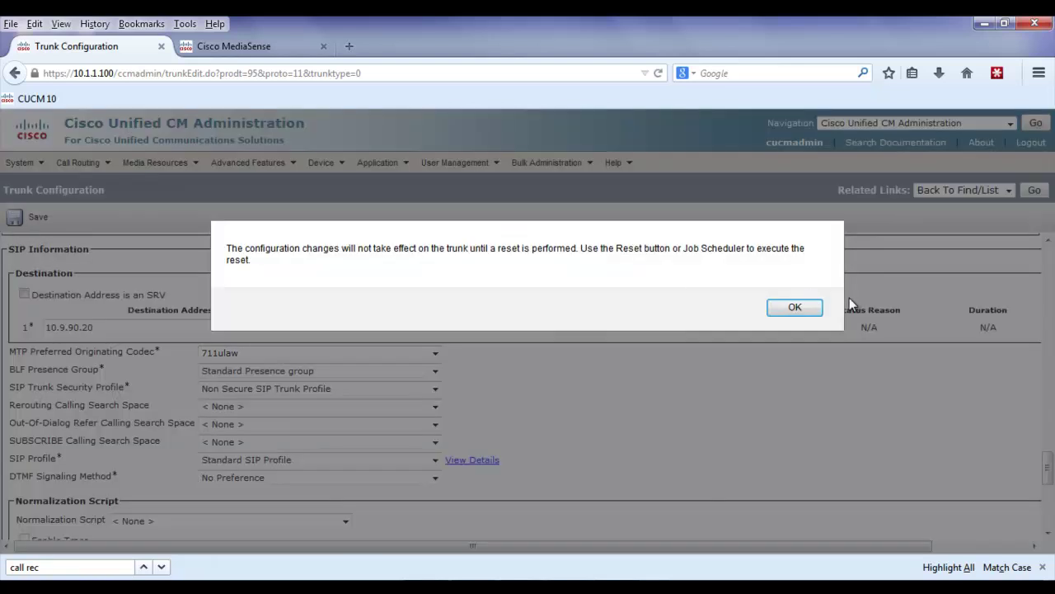
left_click(794, 308)
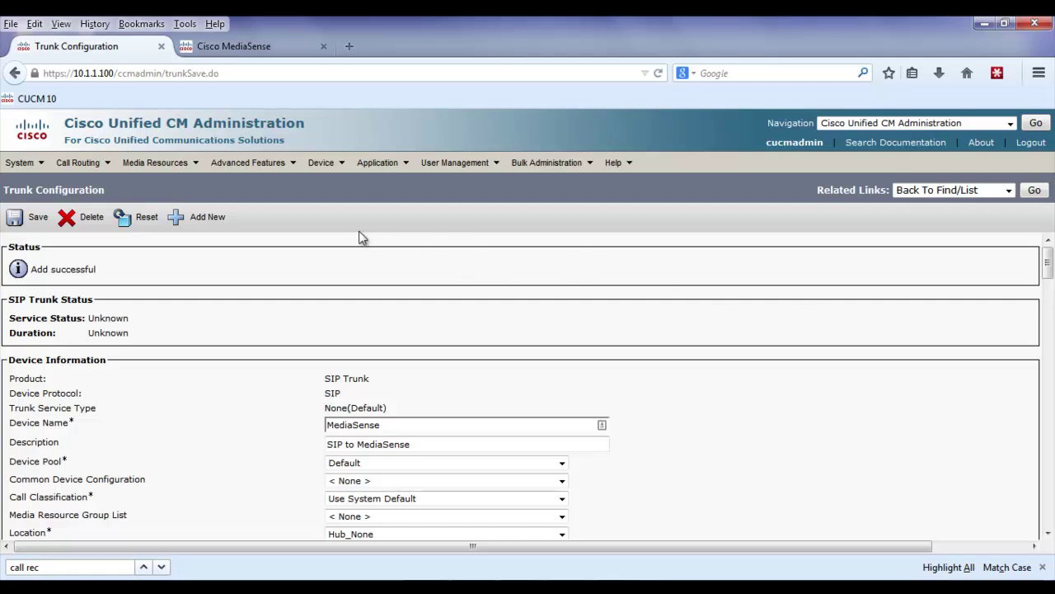
- Start adding a second SIP trunk with the SIP protocol and the default trunk service type
left_click(217, 216)
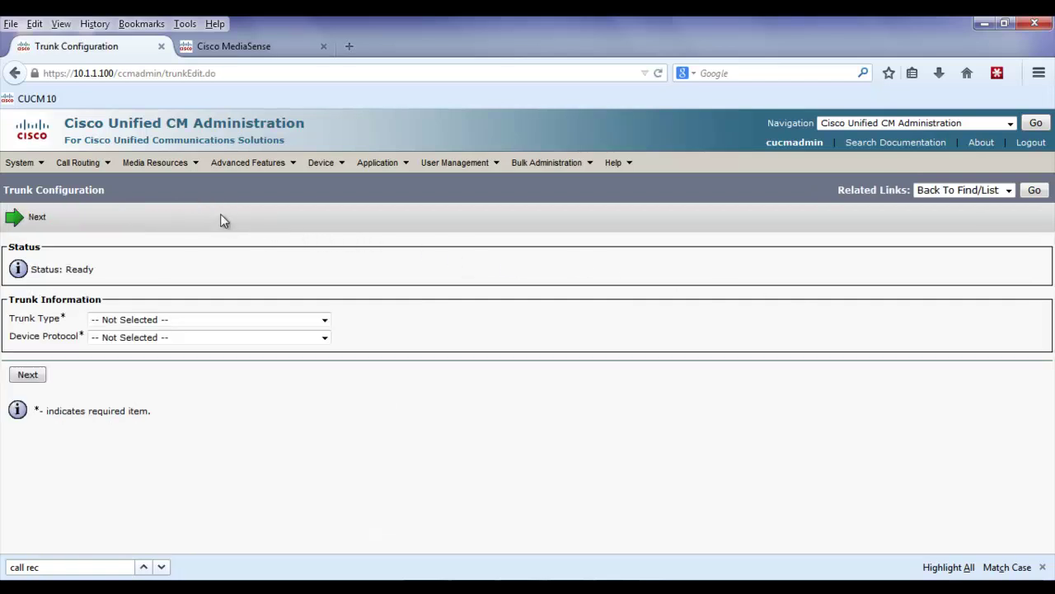
left_click(199, 319)
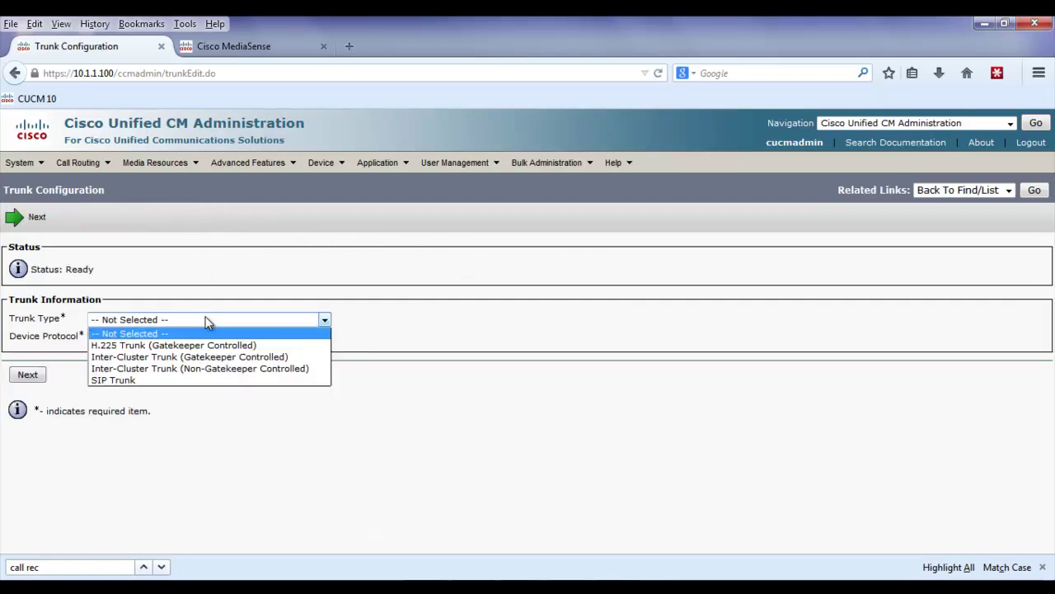
left_click(197, 379)
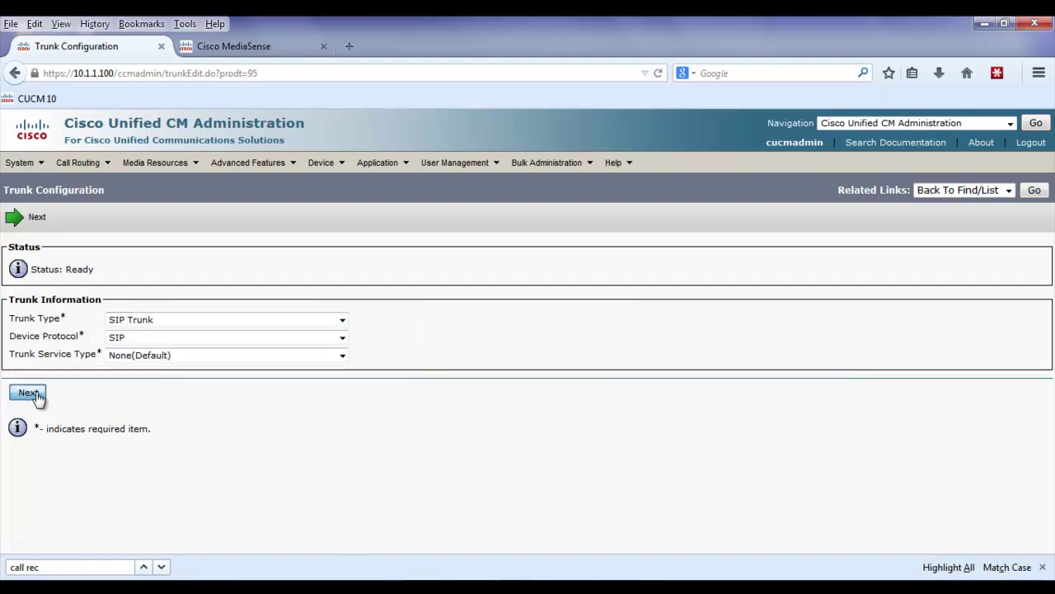
left_click(29, 394)
- Name the second trunk PSTN-GW, describe it as "SIP to PSTN" and assign the Default device pool
left_click(347, 367)
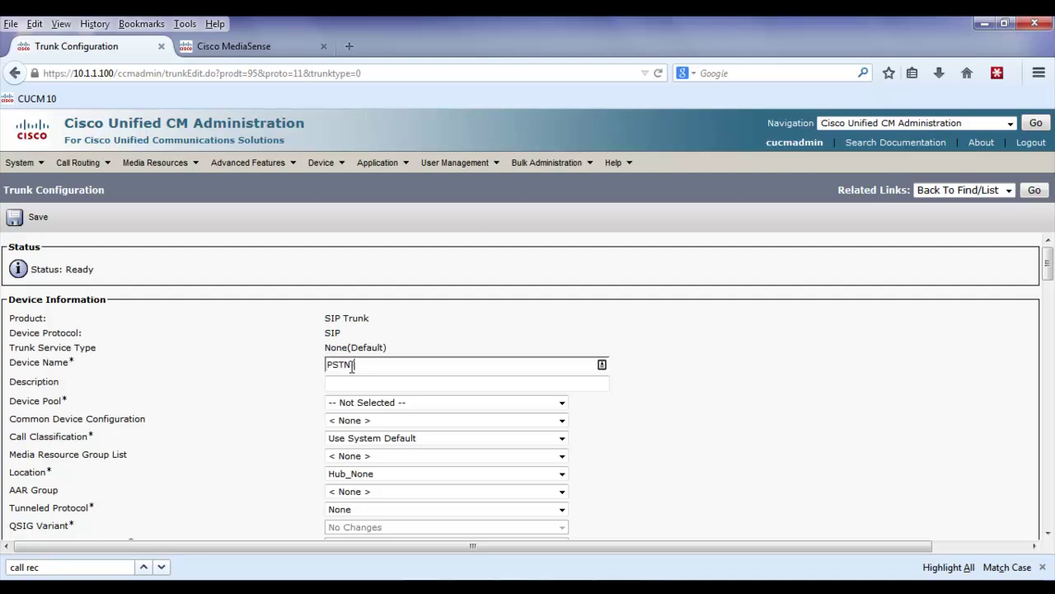
left_click(362, 382)
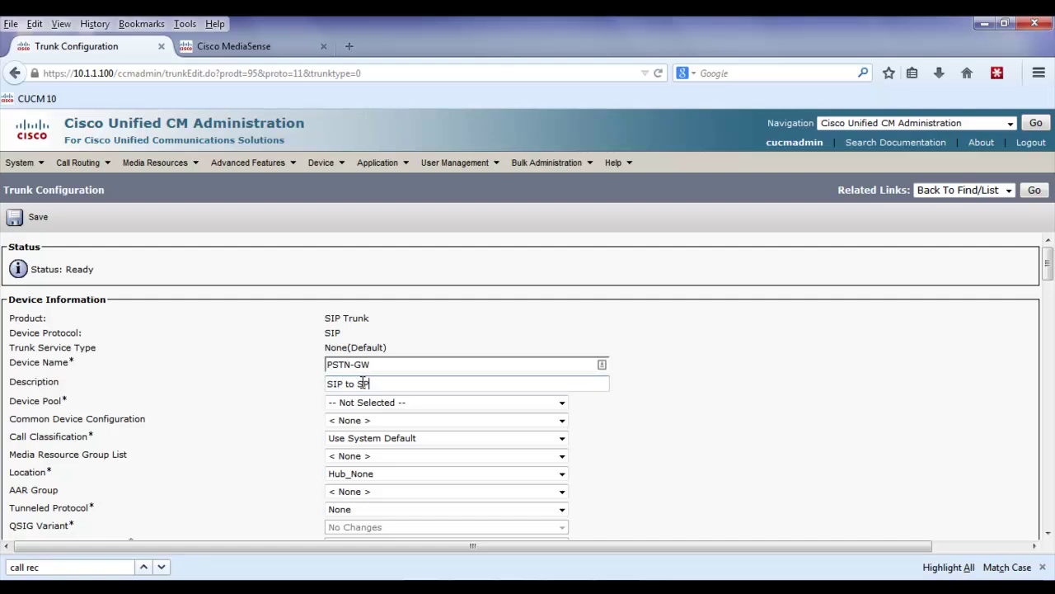
type("SIP to PSTN")
left_click(376, 402)
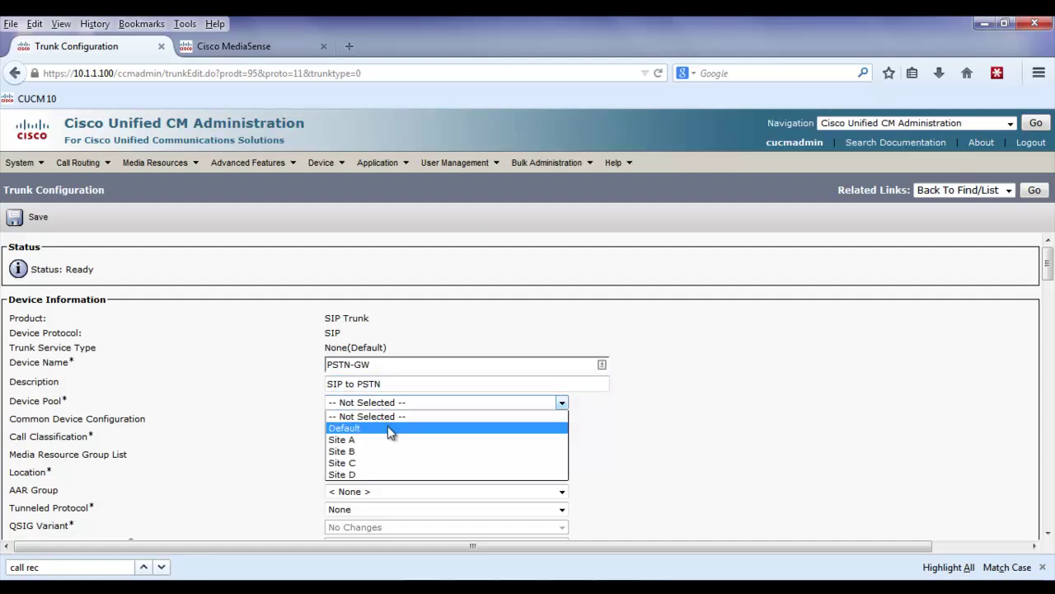
left_click(391, 428)
- Set the PSTN-GW trunk's destination address to 10.250.250.201, choose Non Secure SIP Trunk Profile and Standard SIP Profile, and save the trunk
left_click_drag(1048, 263, 1051, 437)
scroll(414, 322, "down", 4)
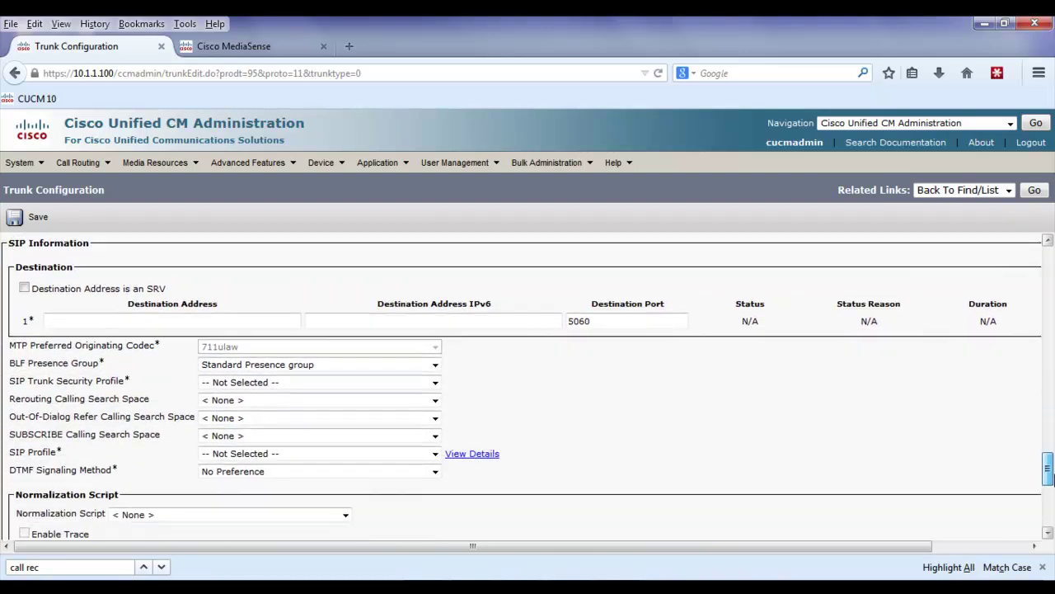
left_click(286, 318)
type("10.250.250.201")
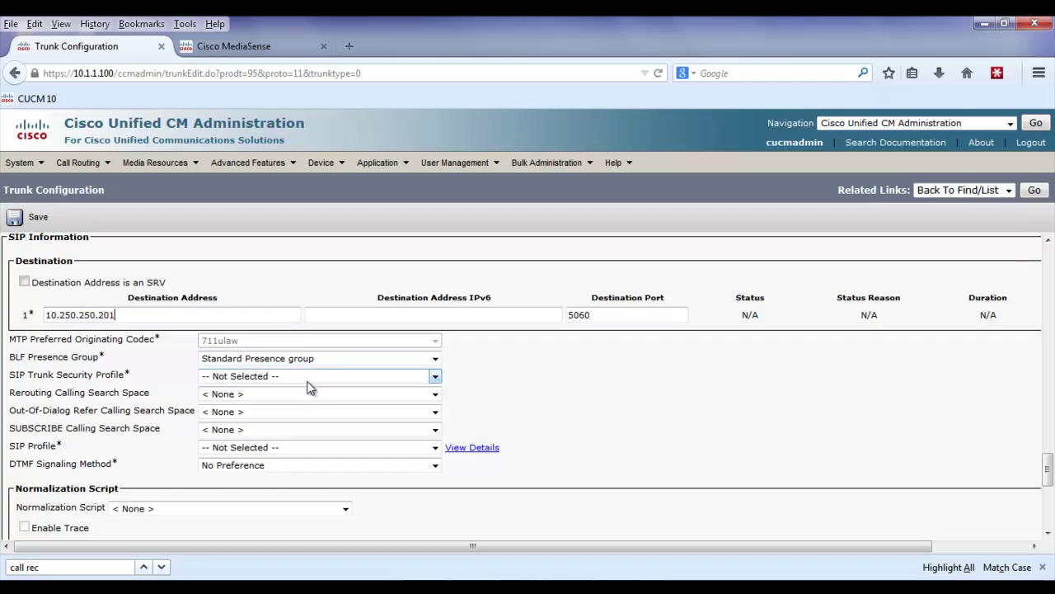
left_click(307, 378)
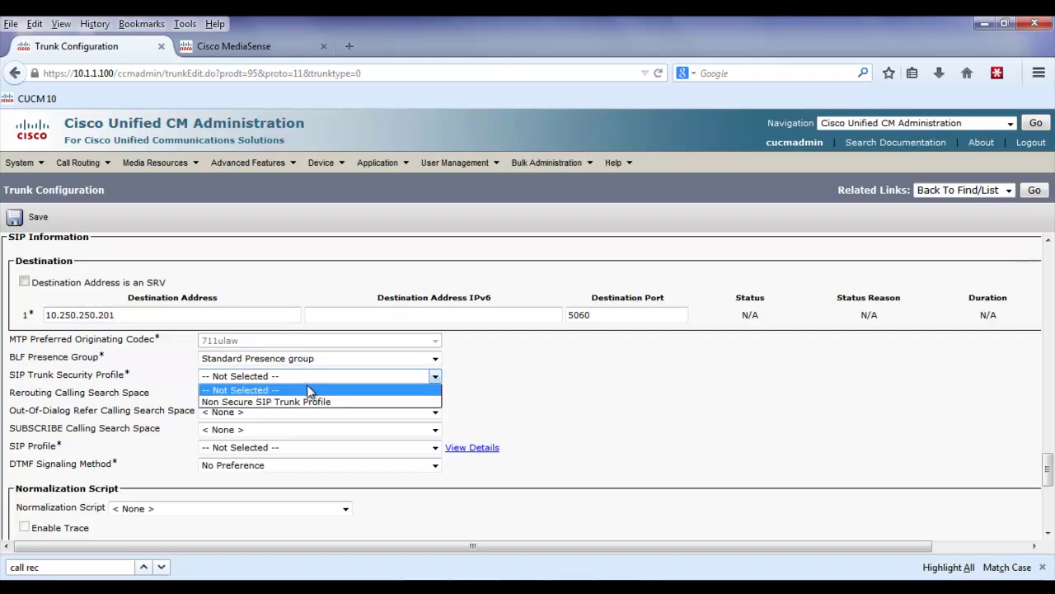
left_click(310, 403)
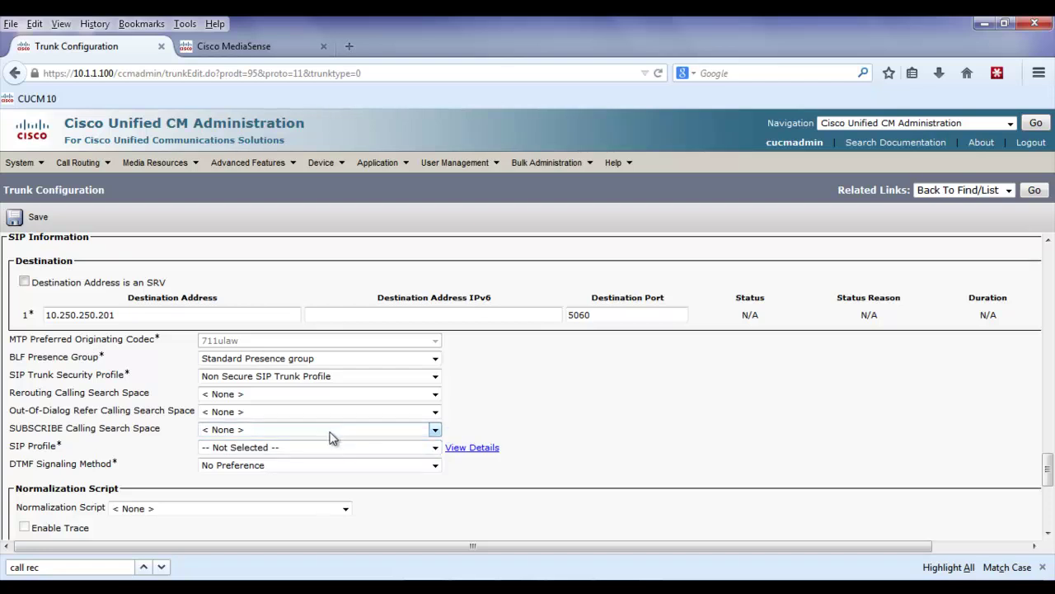
left_click(332, 447)
left_click(337, 474)
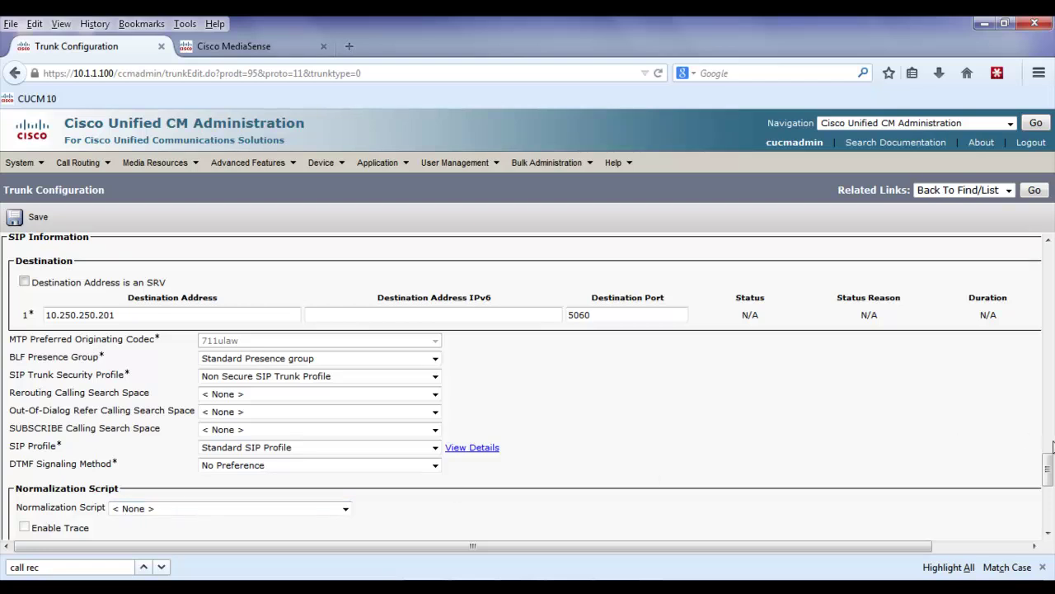
left_click_drag(1048, 465, 1048, 485)
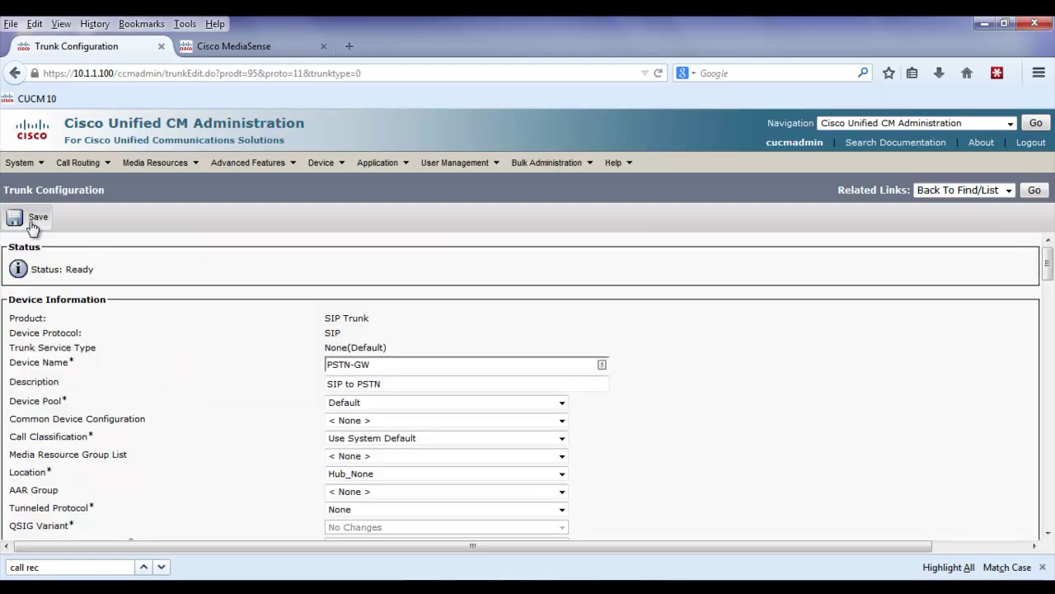
left_click(15, 218)
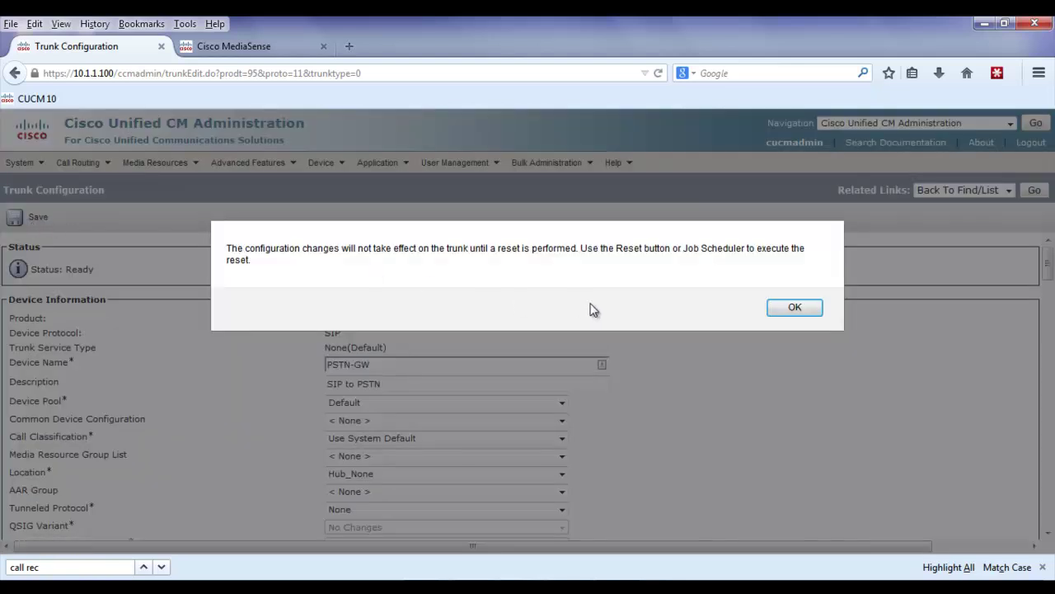
left_click(783, 317)
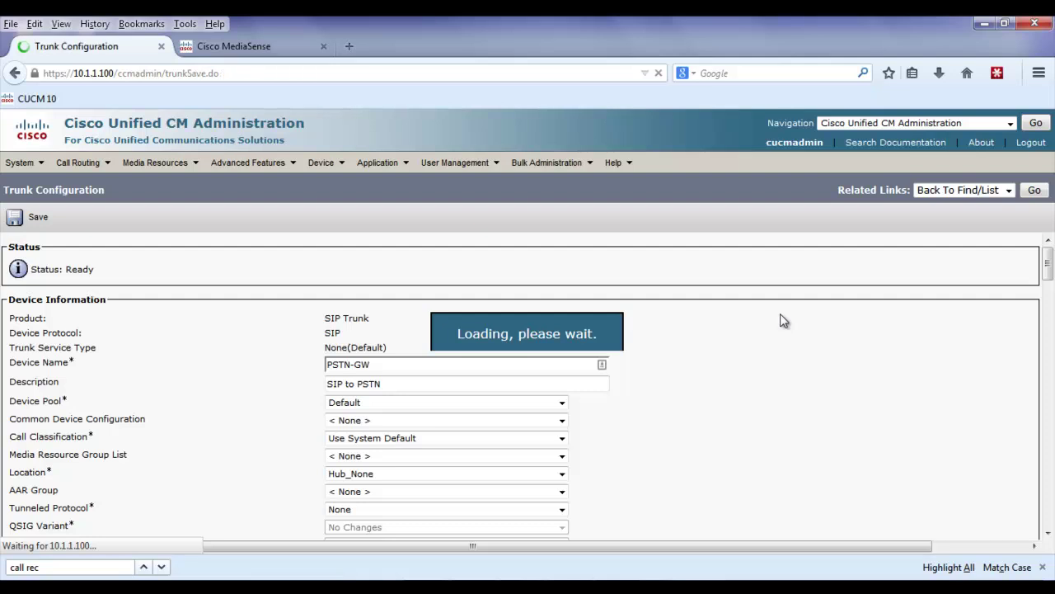
- Return to the trunk list and reset both the MediaSense and PSTN-GW trunks
left_click(1035, 190)
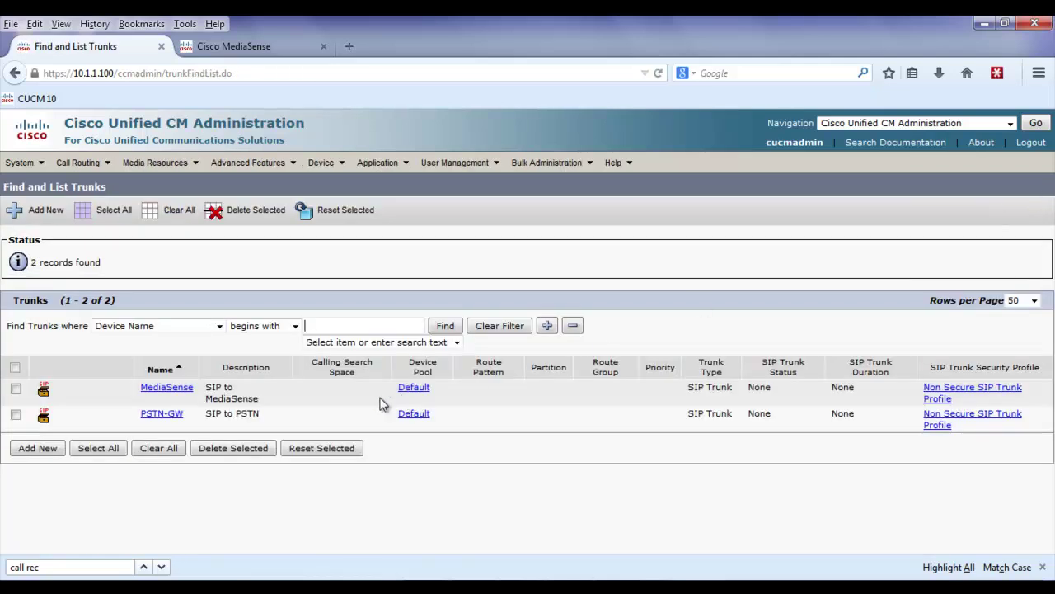
left_click_drag(271, 399, 212, 385)
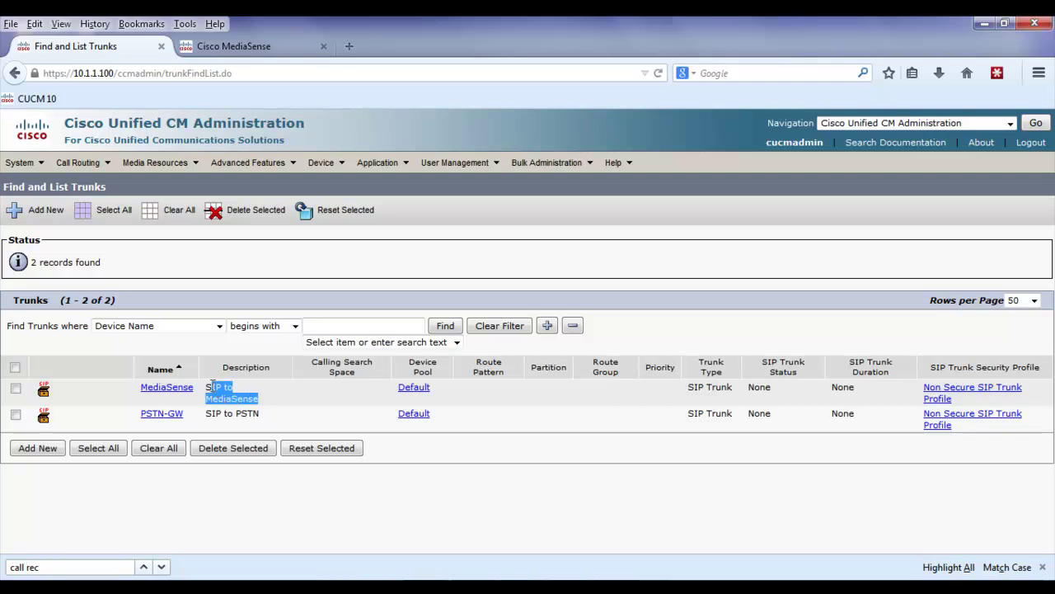
left_click(15, 367)
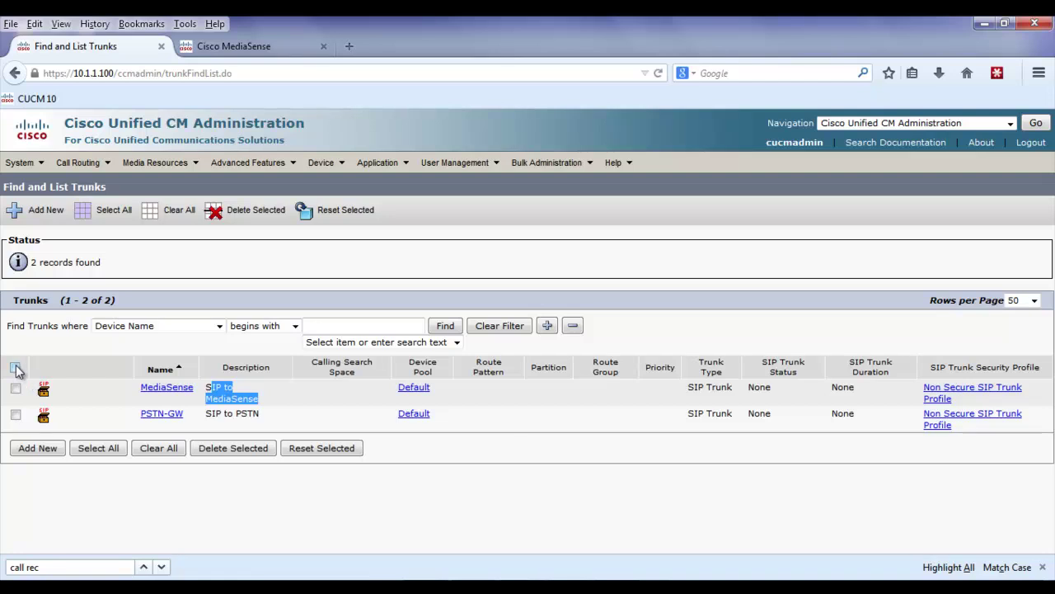
left_click(332, 448)
left_click(273, 517)
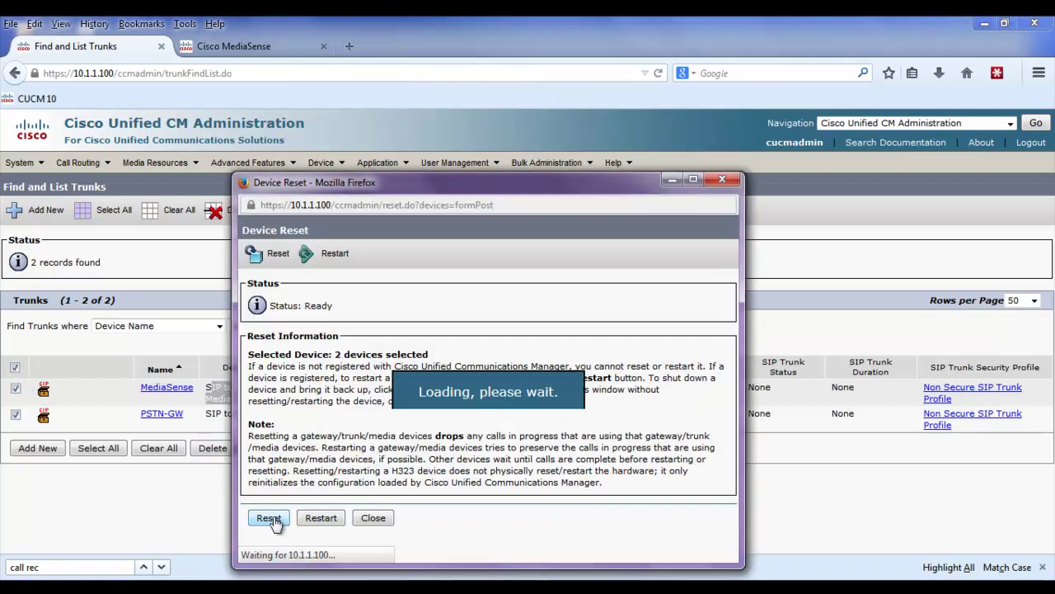
- Close the device reset window and start adding a new route pattern
left_click(363, 520)
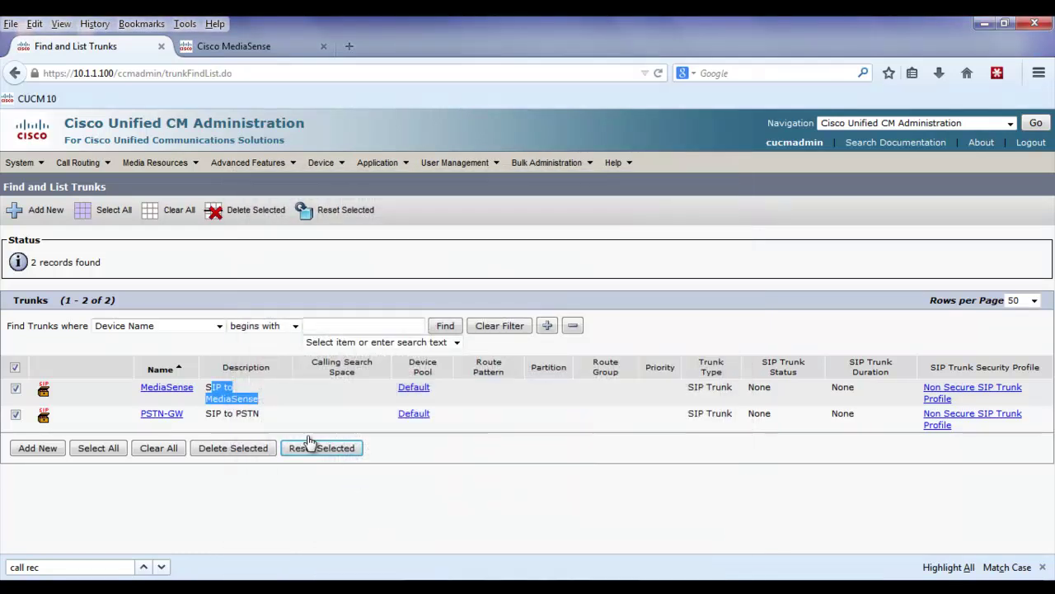
left_click(78, 163)
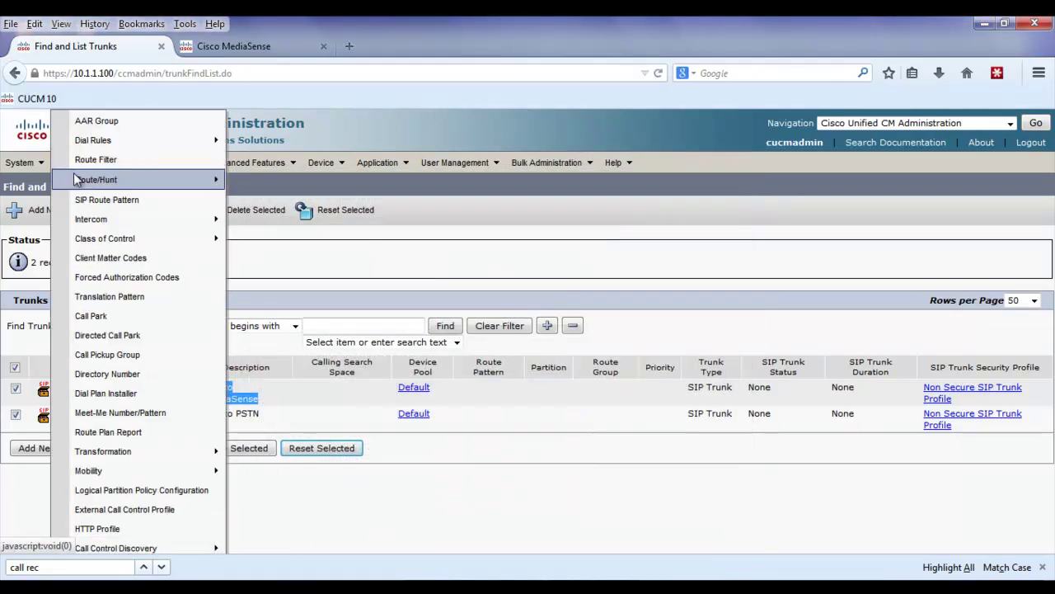
mouse_move(79, 180)
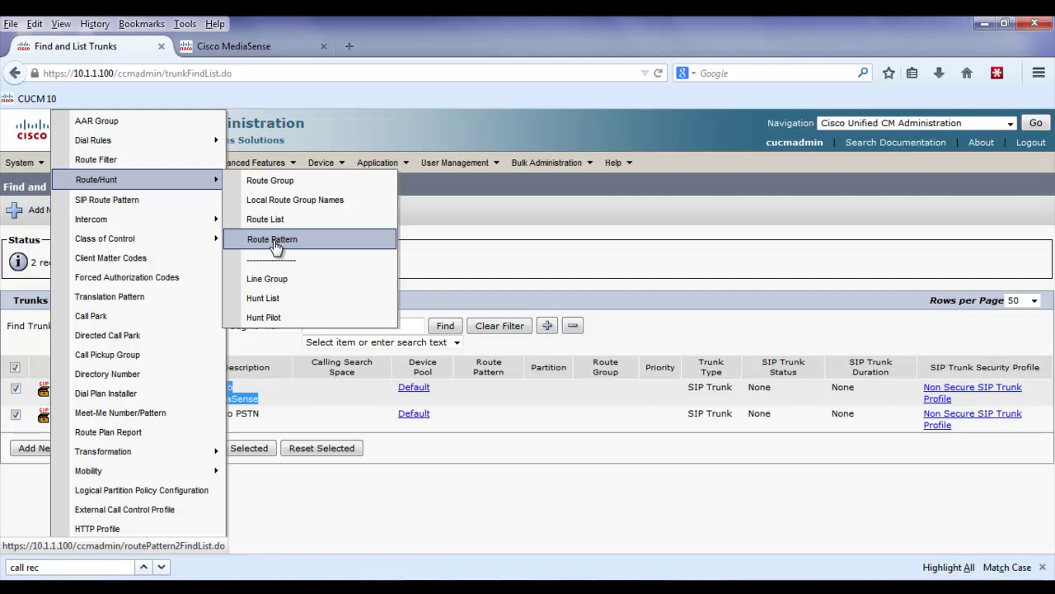
left_click(275, 242)
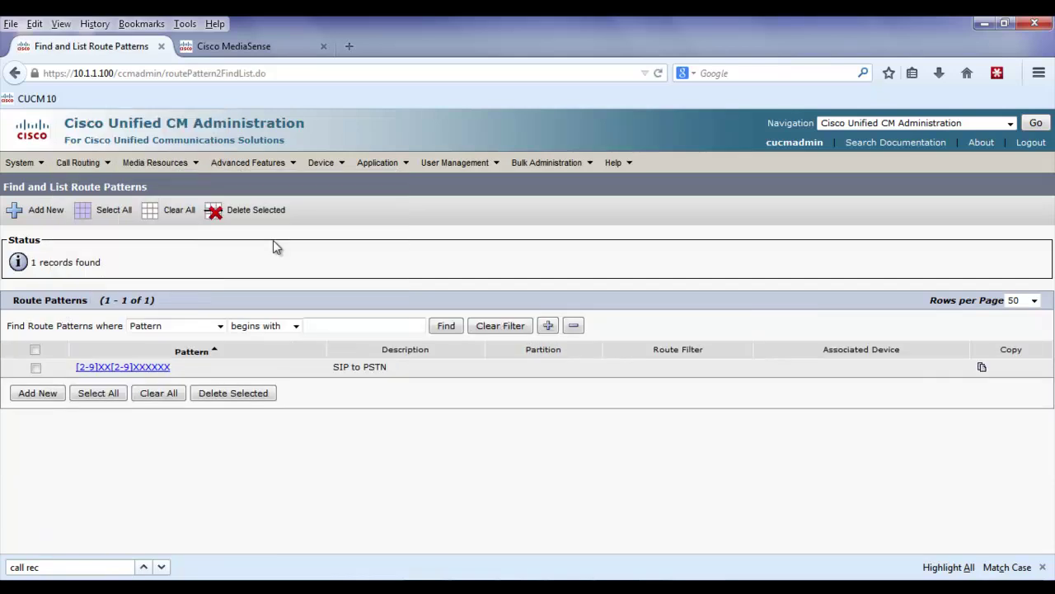
left_click(56, 393)
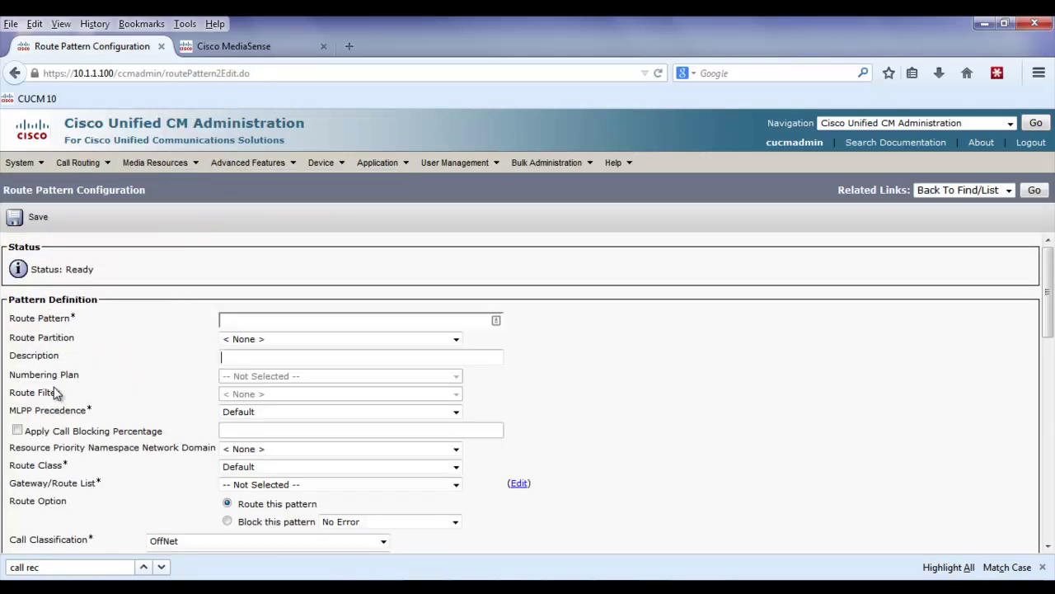
- Define route pattern 7777 in partition Recorder_pt, describe it as "RP to MediaSense" and select MediaSense as its gateway/route list
left_click(271, 340)
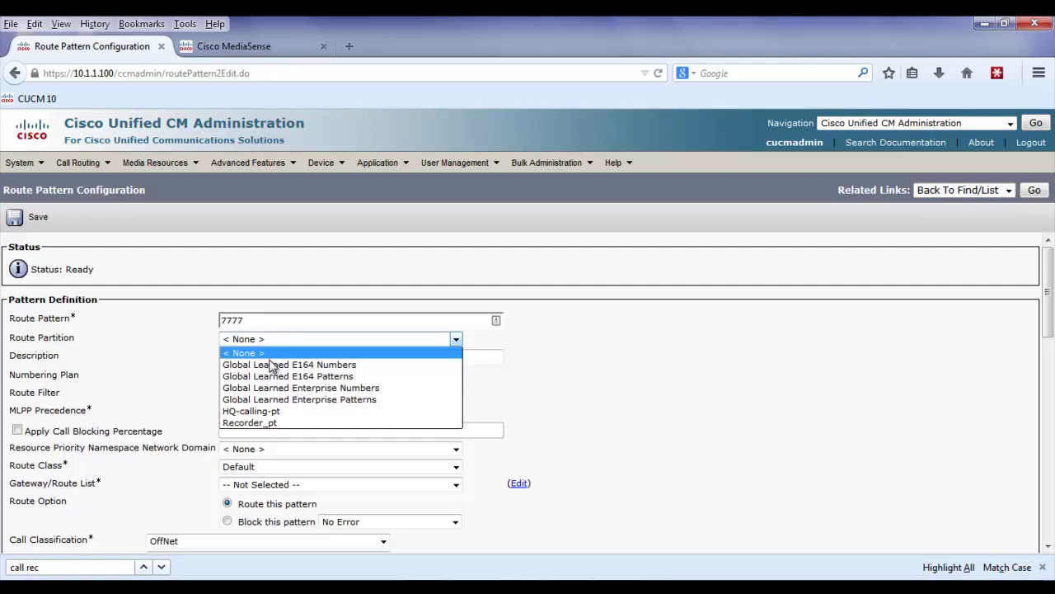
left_click(271, 423)
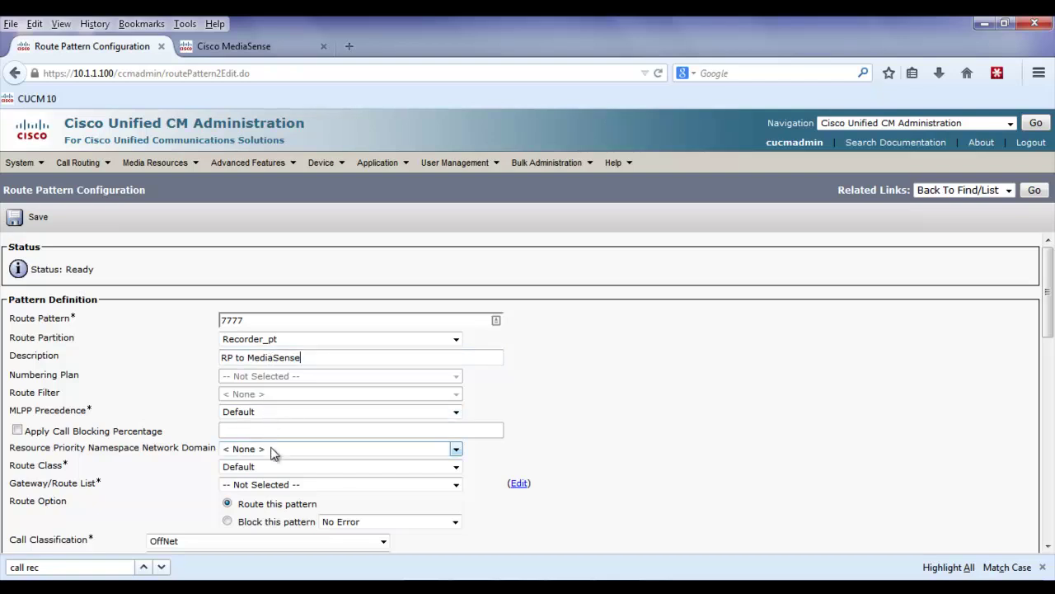
left_click(285, 488)
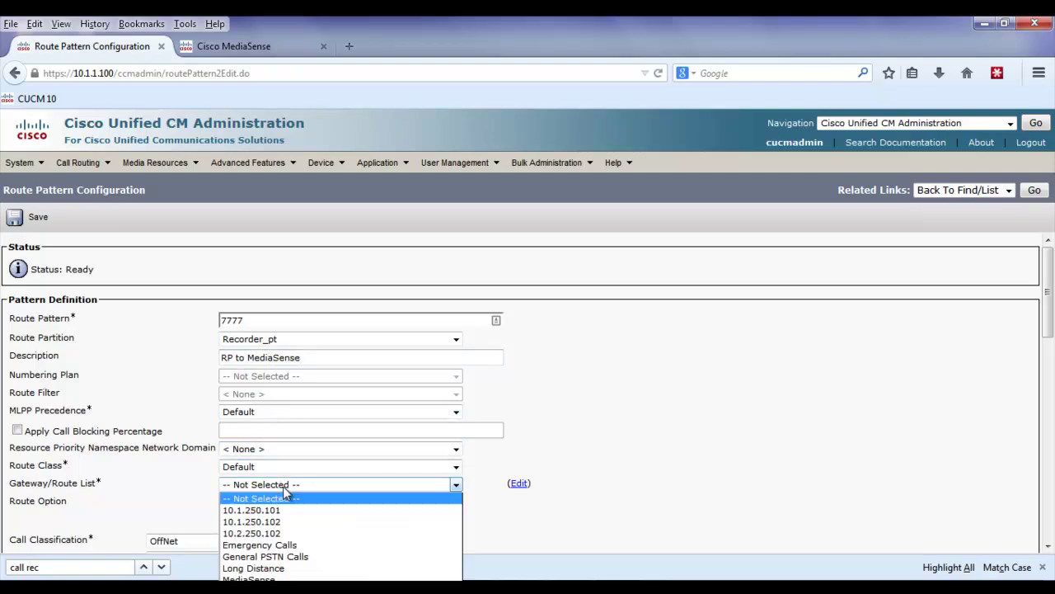
left_click(278, 576)
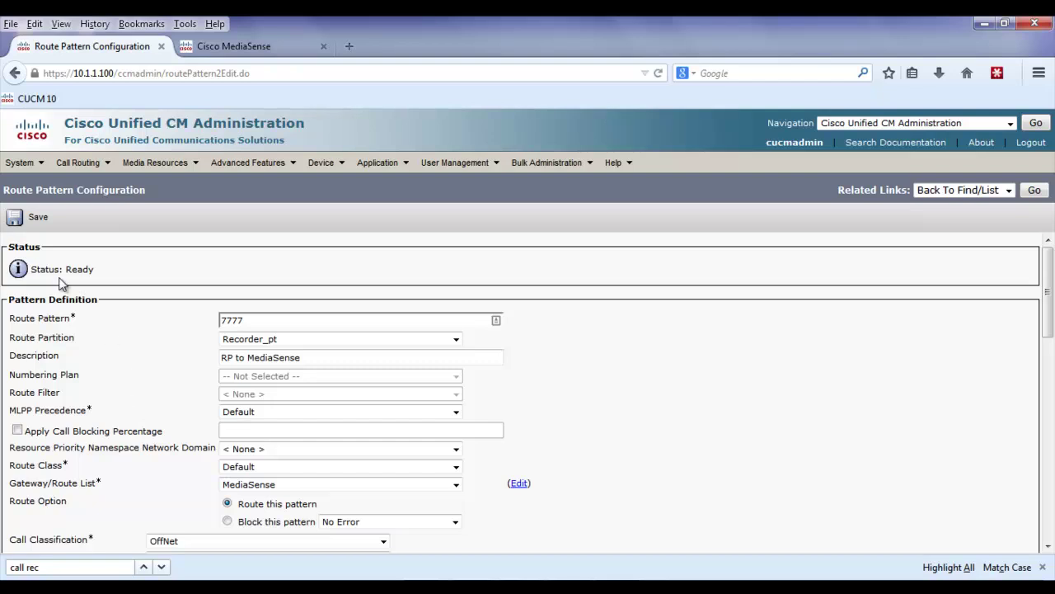
- Save the 7777 route pattern without activating an authorization code, accept the gateway reset notice and close the browser's find bar
left_click(16, 217)
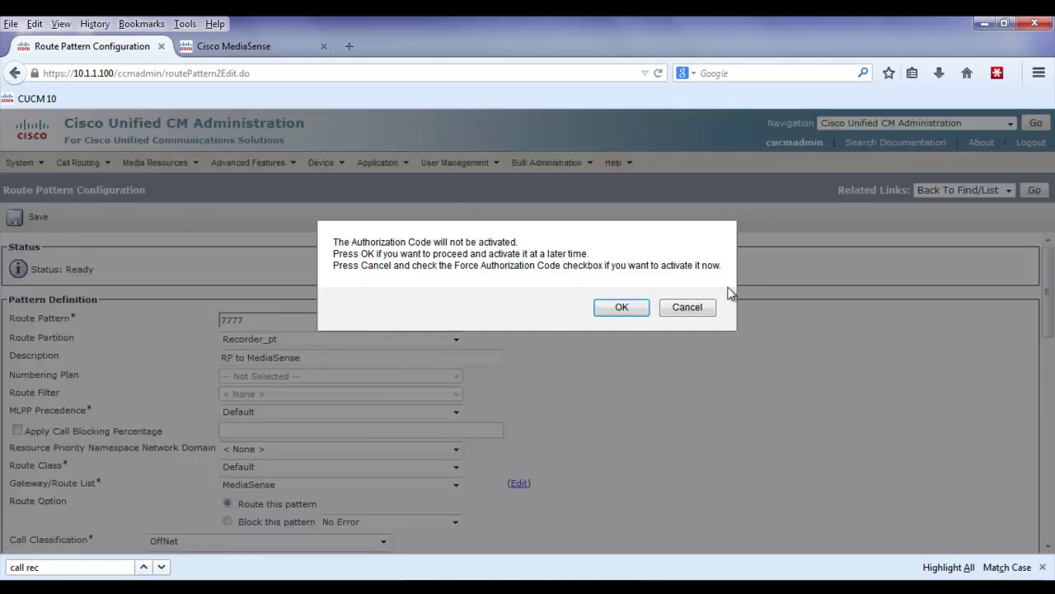
left_click(635, 312)
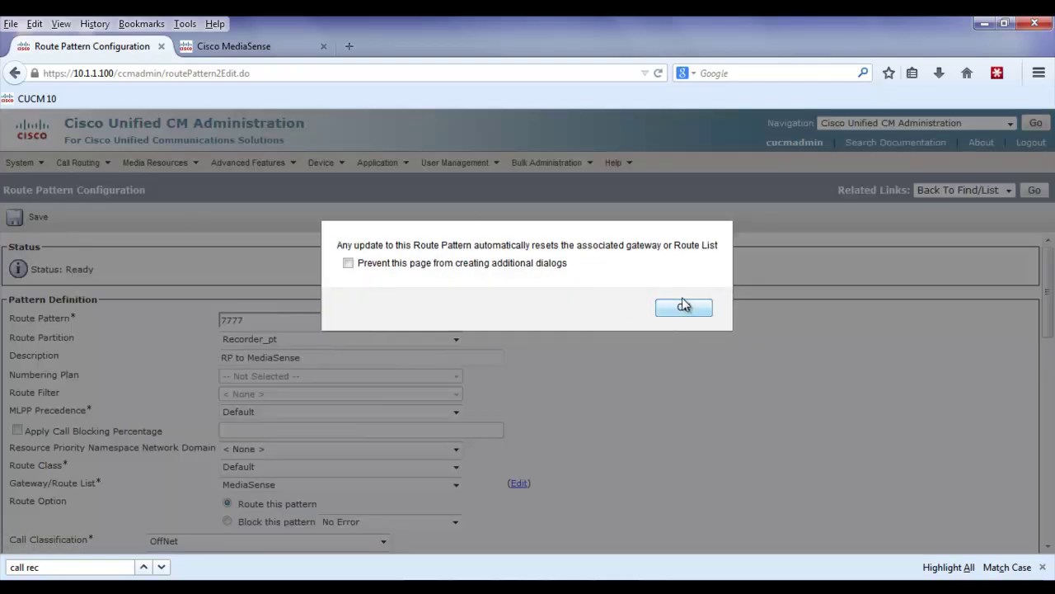
left_click(673, 308)
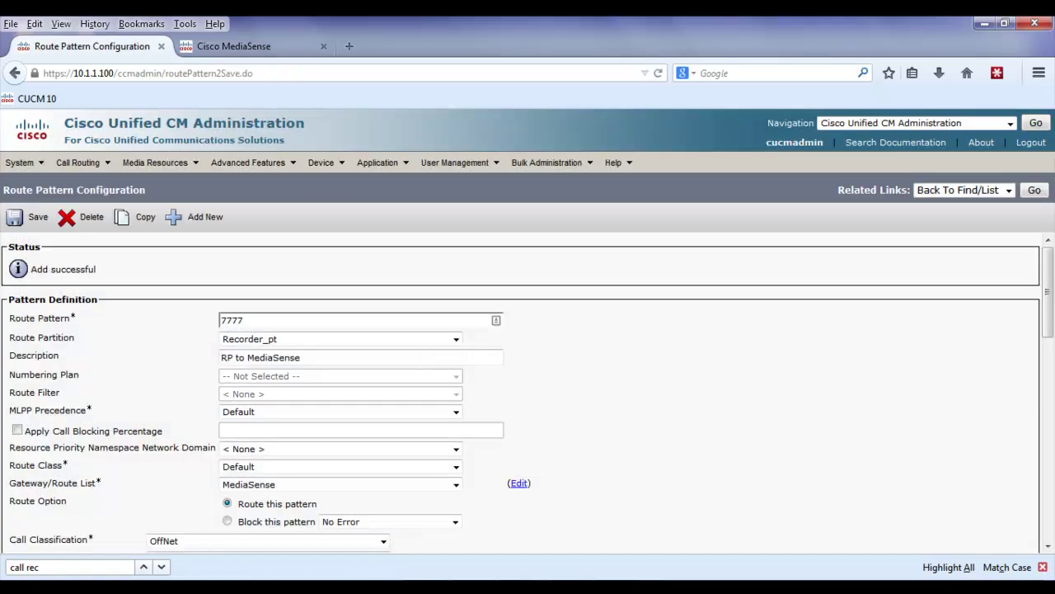
left_click(1042, 567)
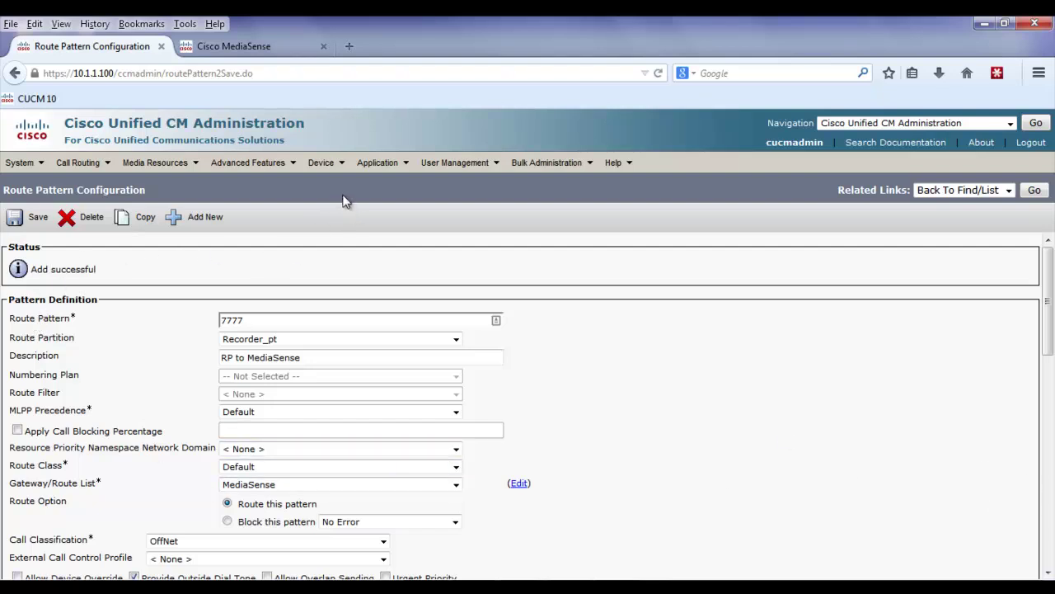
- Open the recording profiles in the device settings and start adding a new profile
mouse_move(337, 175)
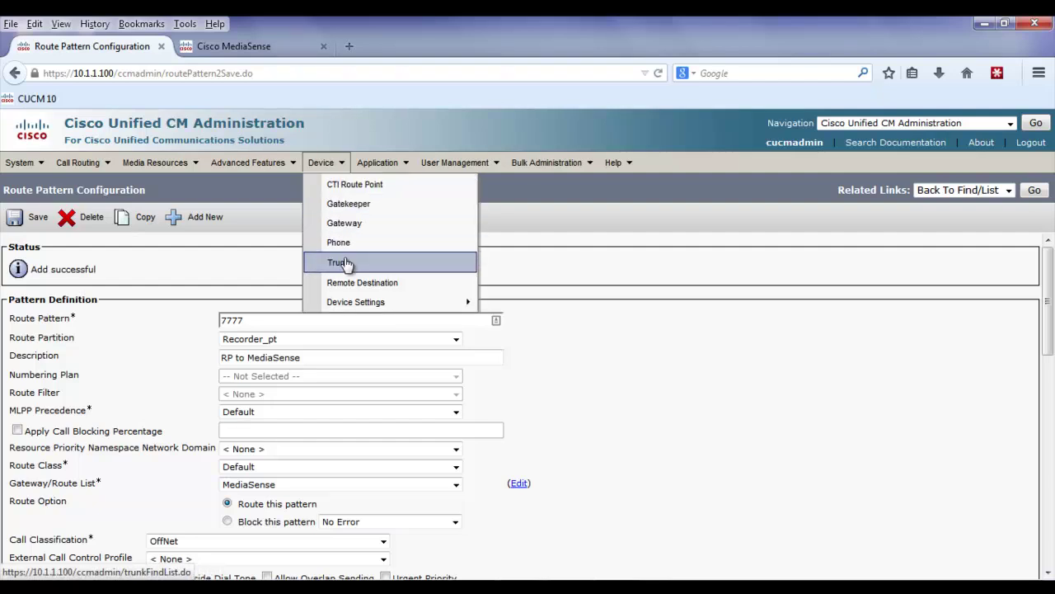
mouse_move(364, 304)
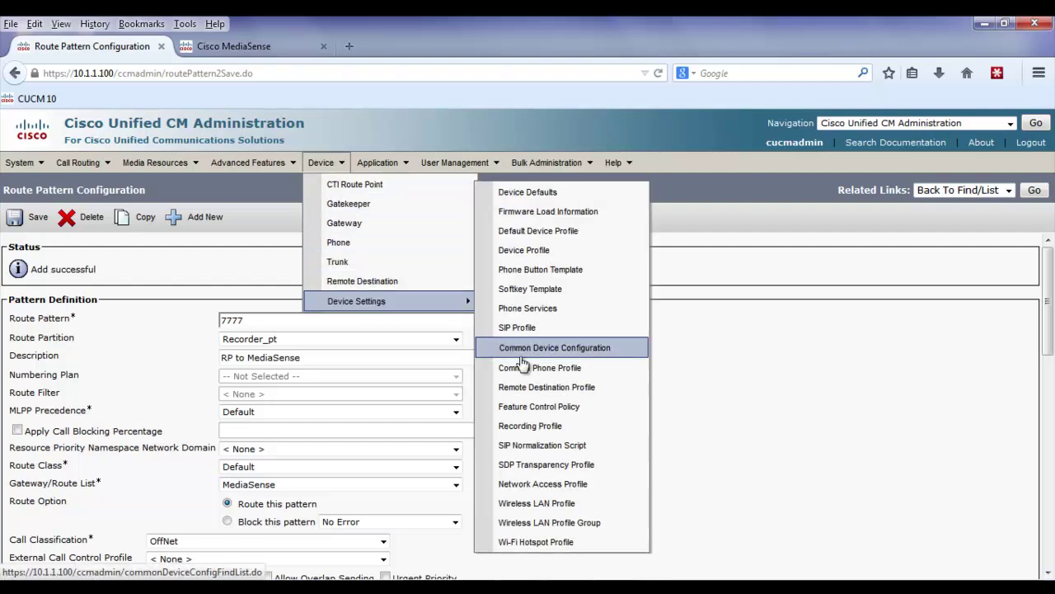
left_click(542, 425)
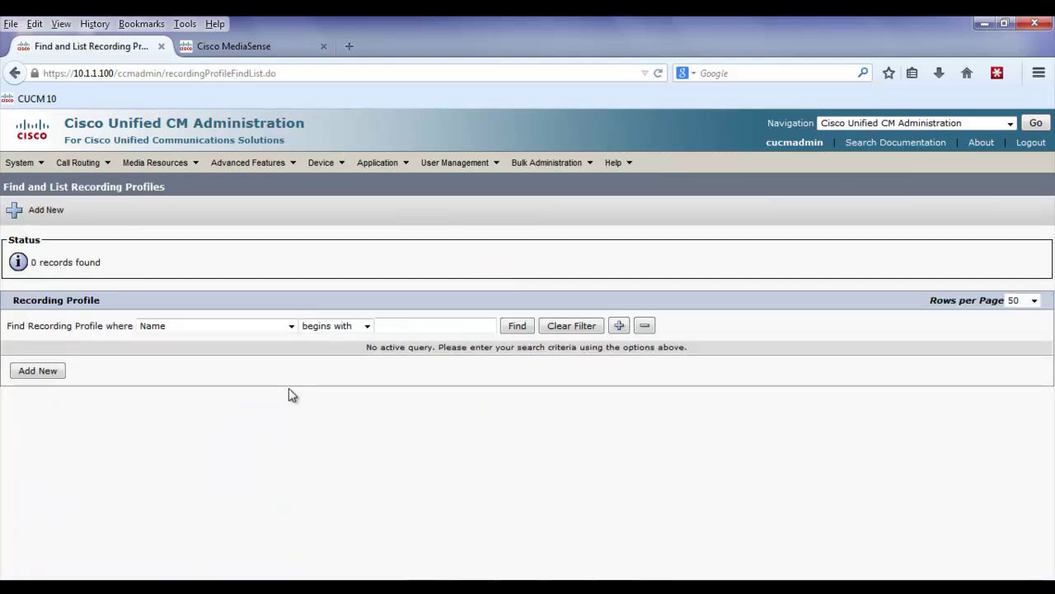
left_click(52, 372)
- Name the recording profile MediaSense, set its calling search space to Recorder_CSS and destination address to 7777, and save it
left_click(180, 320)
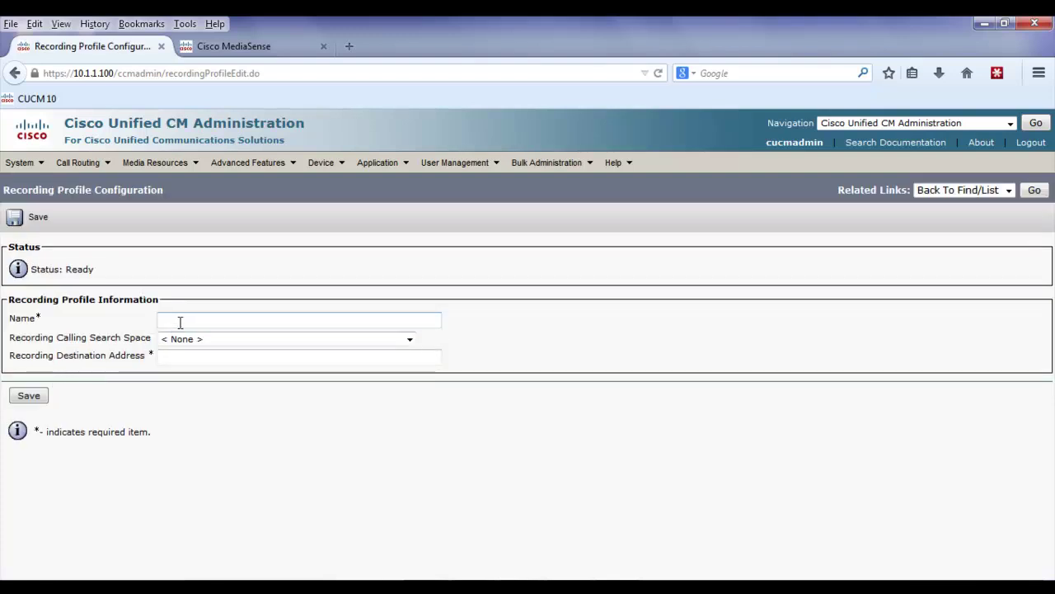
type("MediaSense")
left_click(193, 339)
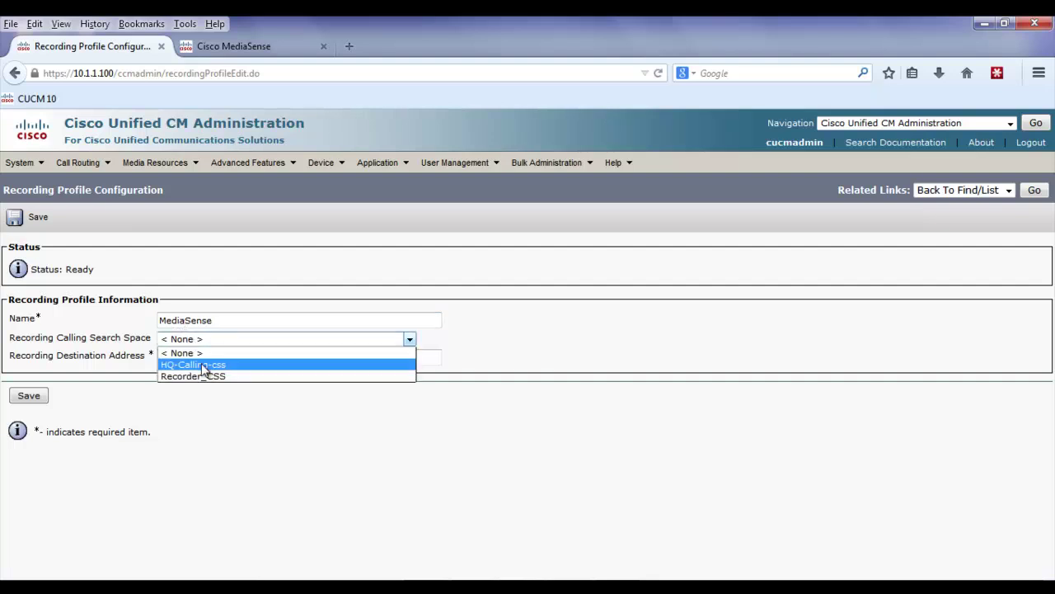
left_click(205, 376)
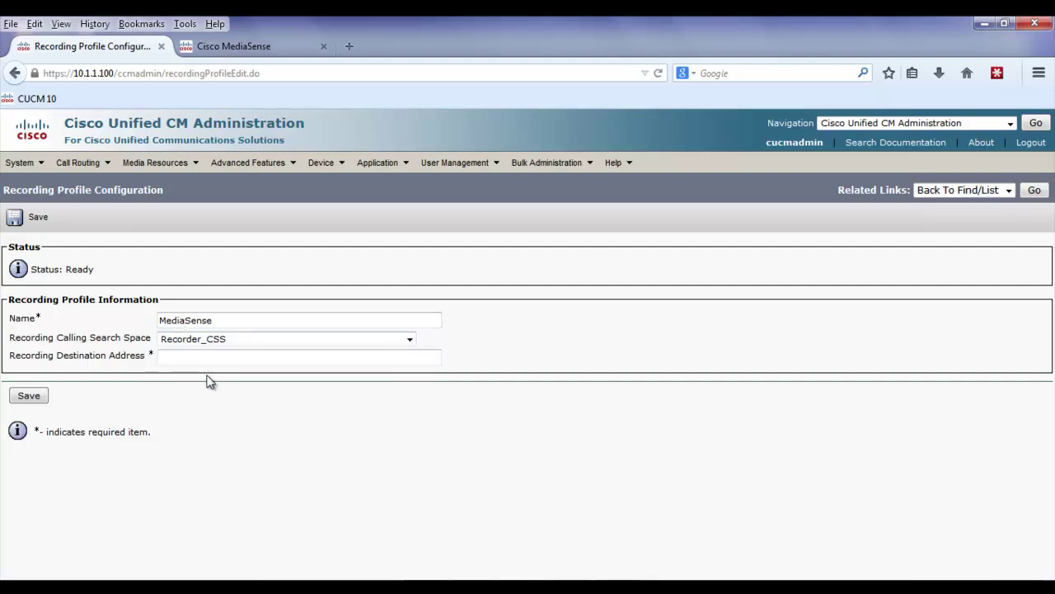
left_click(199, 358)
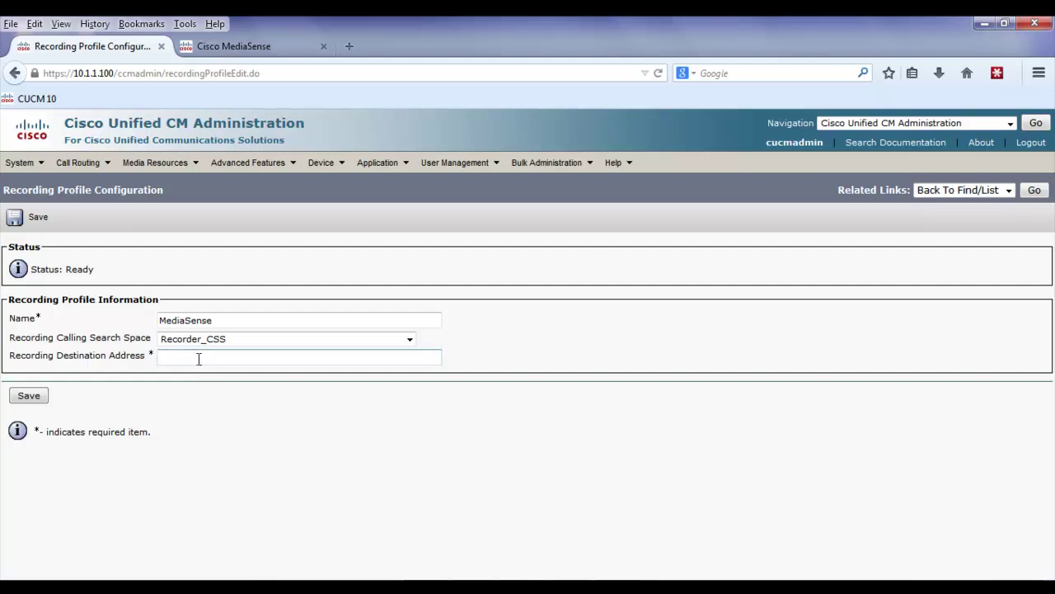
type("7777")
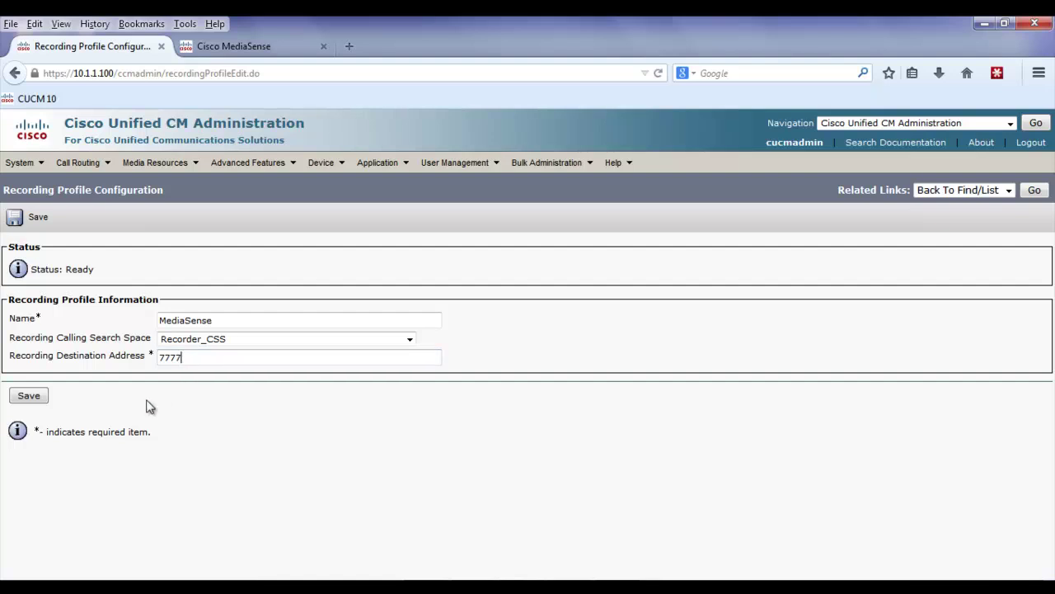
left_click(31, 395)
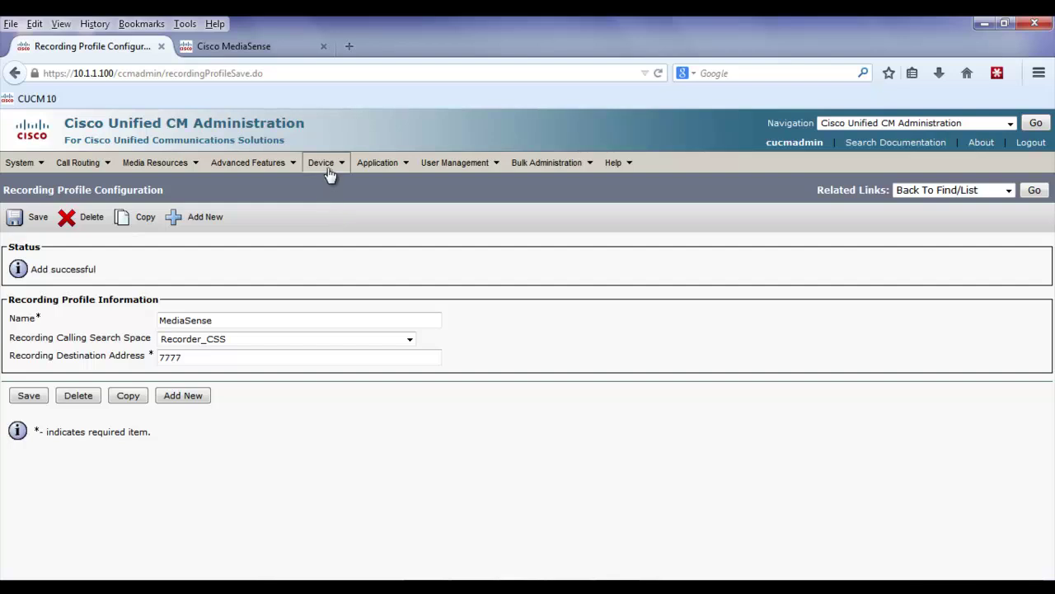
mouse_move(329, 166)
left_click(346, 246)
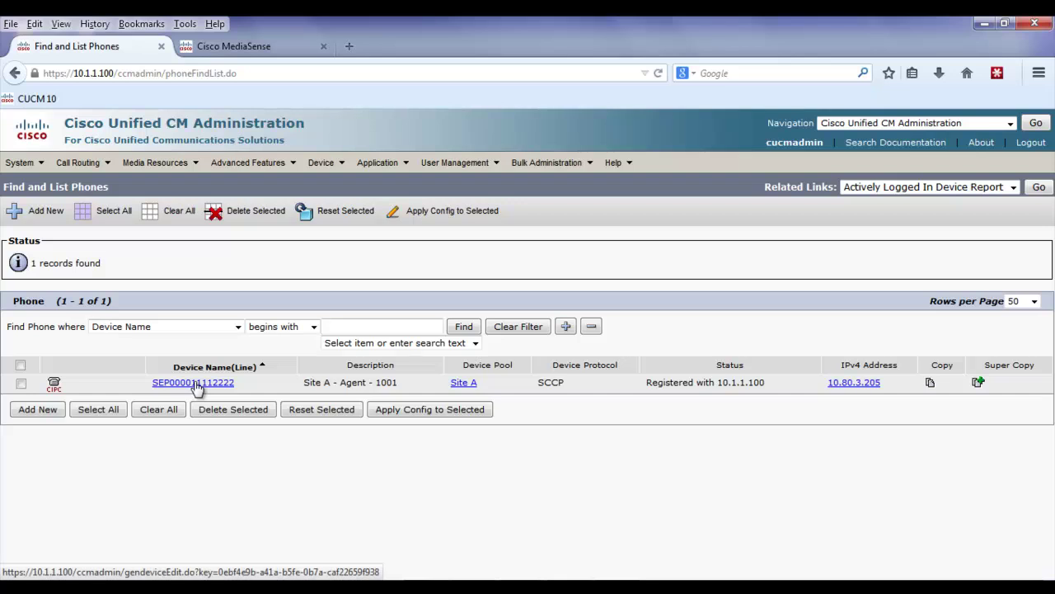
left_click(194, 384)
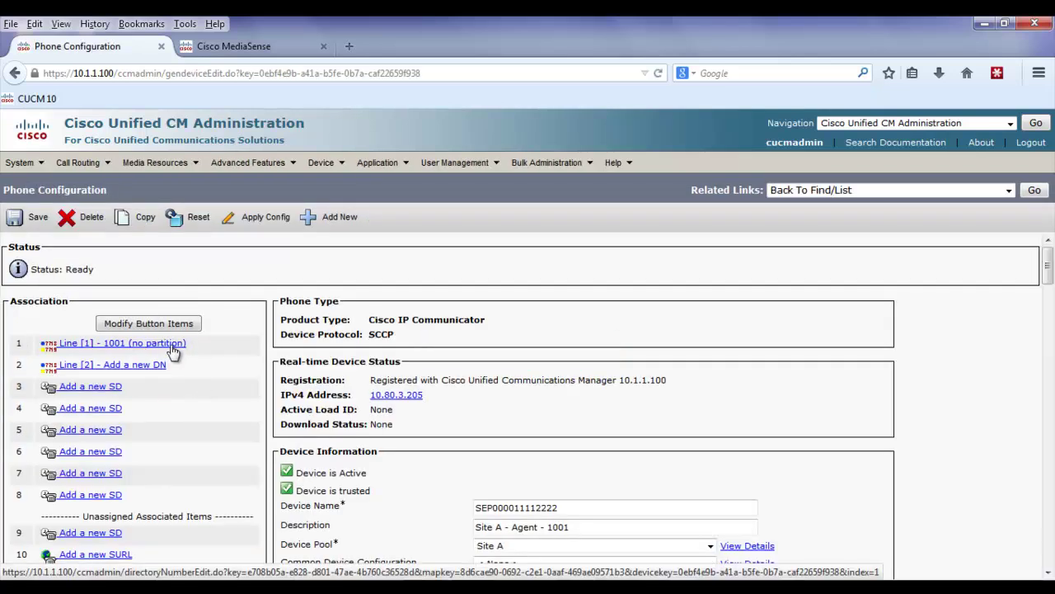
left_click(172, 346)
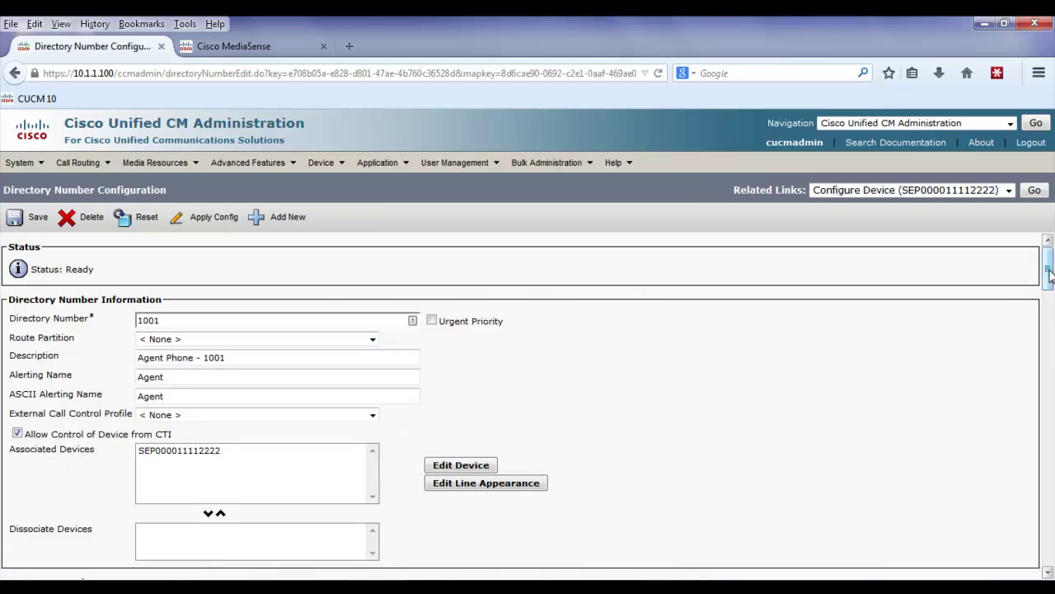
- Assign the MediaSense recording profile to the line and set its recording option to Automatic Call Recording Enabled
left_click_drag(1049, 265, 1049, 499)
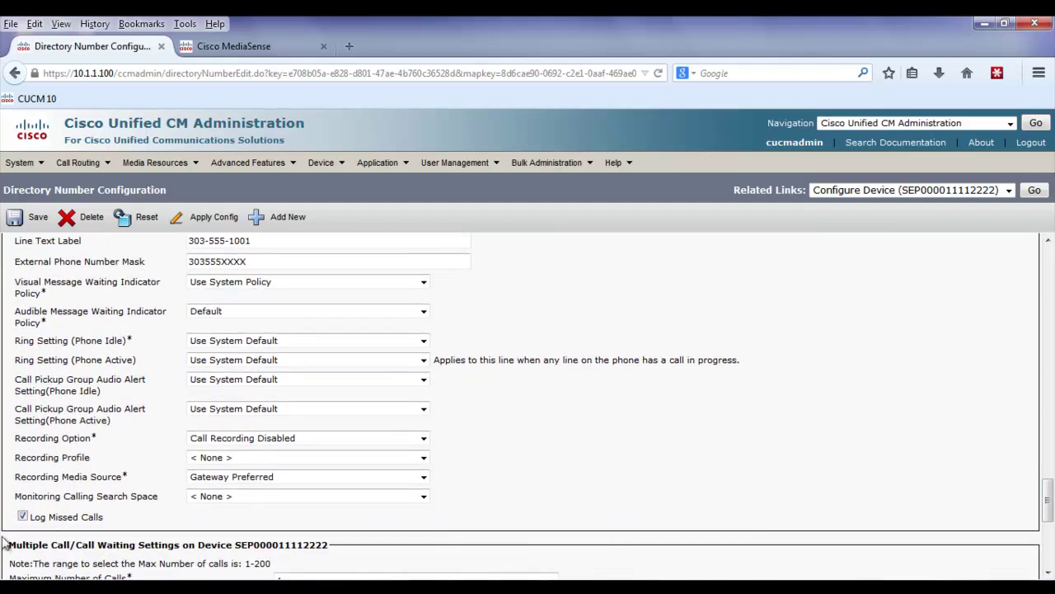
left_click(213, 461)
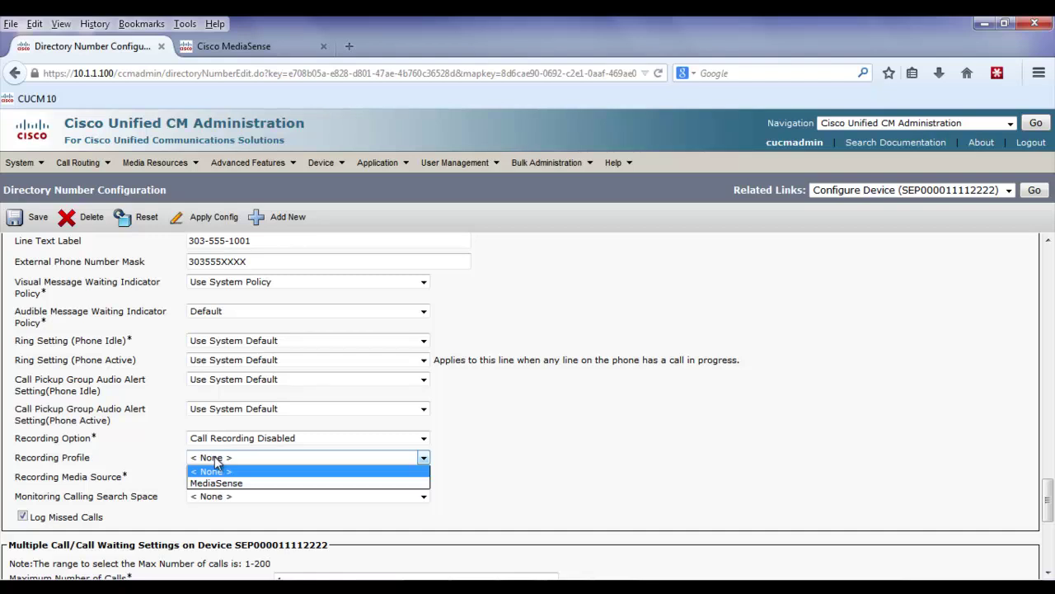
left_click(227, 484)
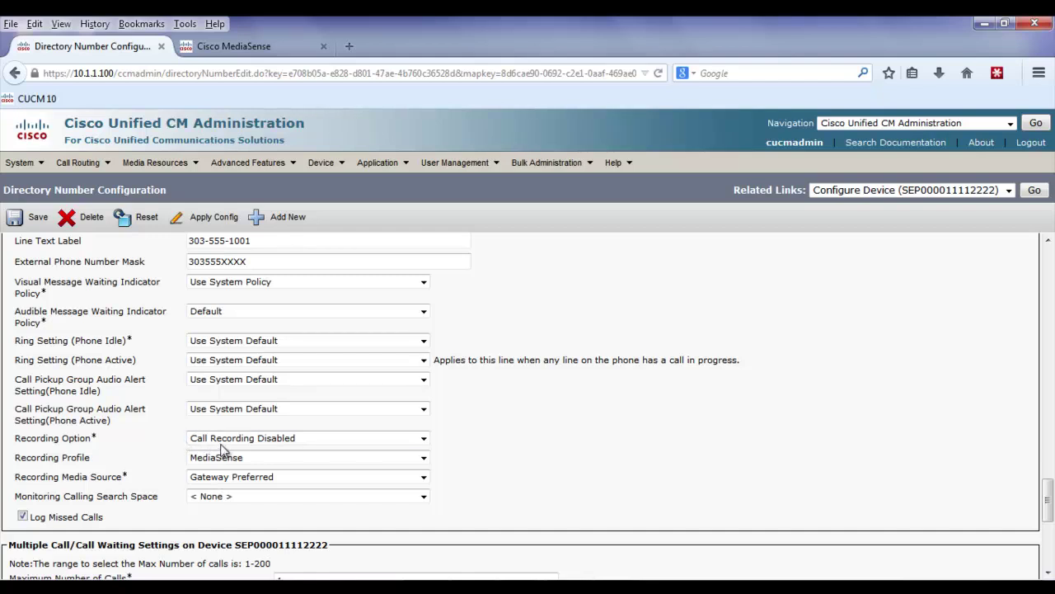
left_click(222, 439)
left_click(224, 442)
left_click(224, 441)
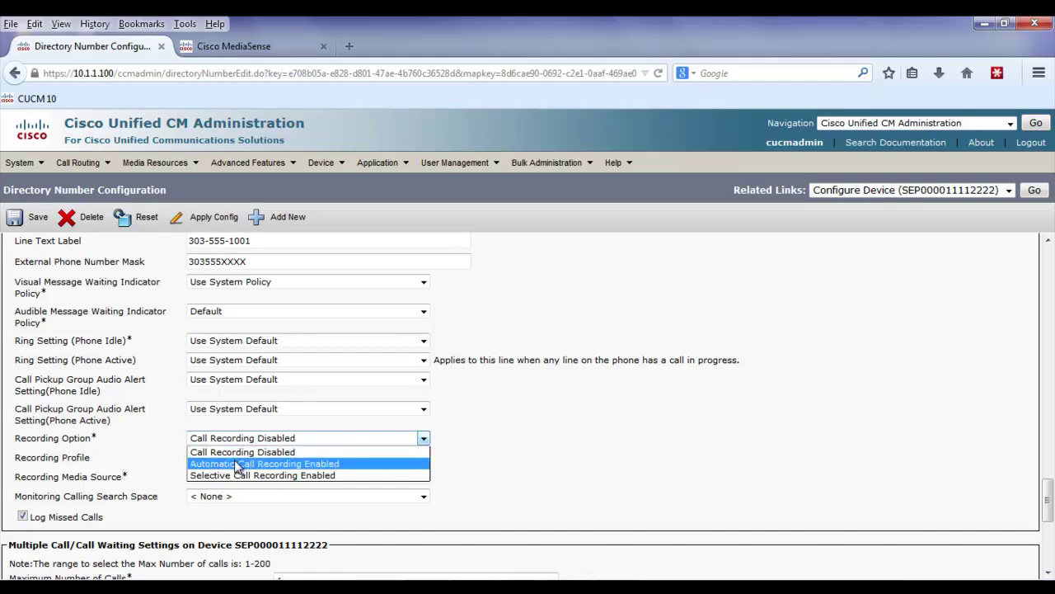
left_click(236, 463)
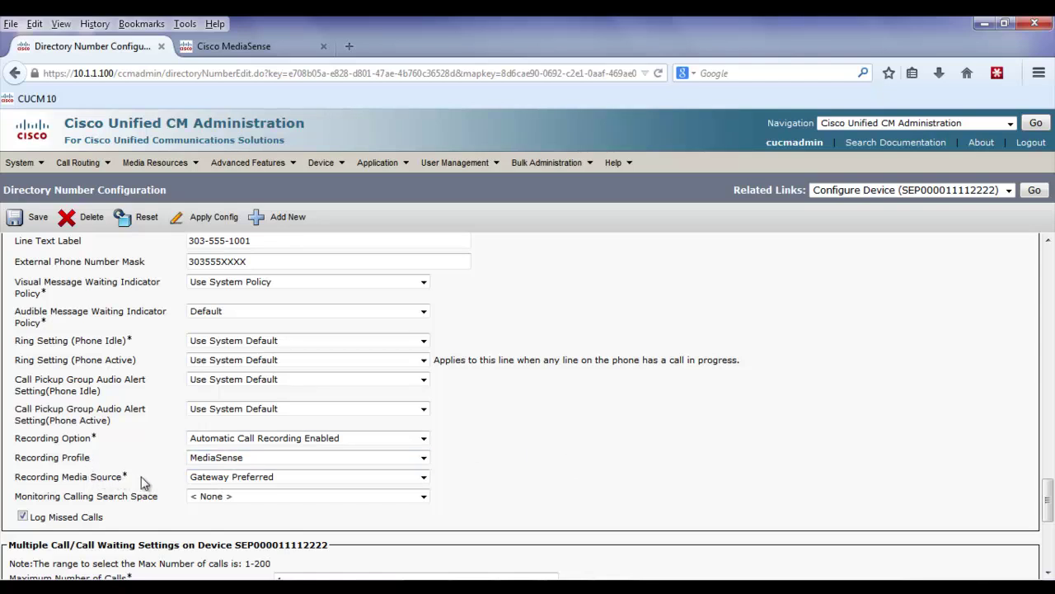
- Review the choices for the line's recording media source and save the directory number configuration
left_click(232, 478)
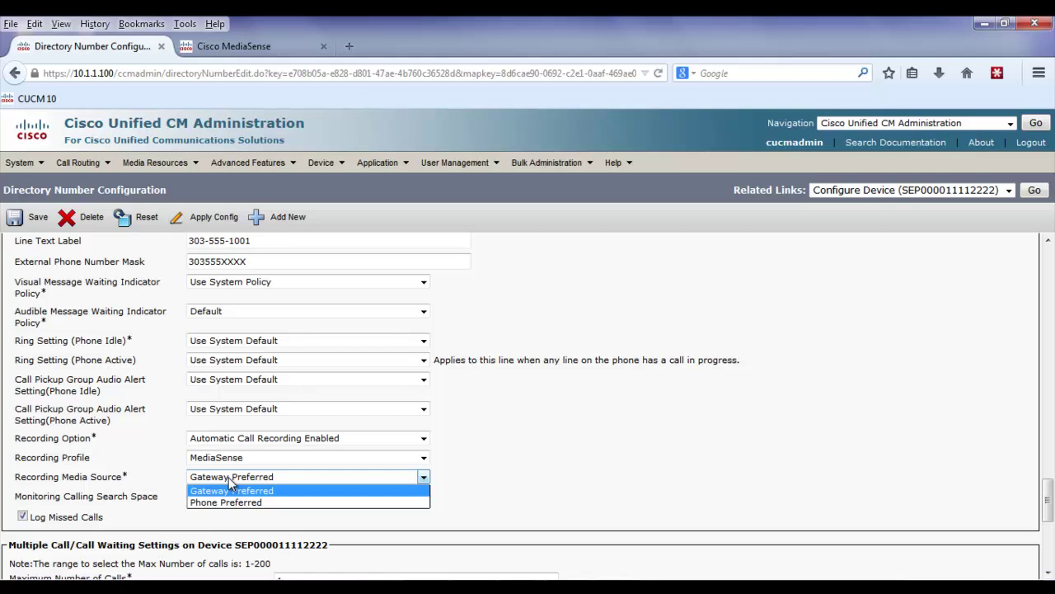
left_click(486, 459)
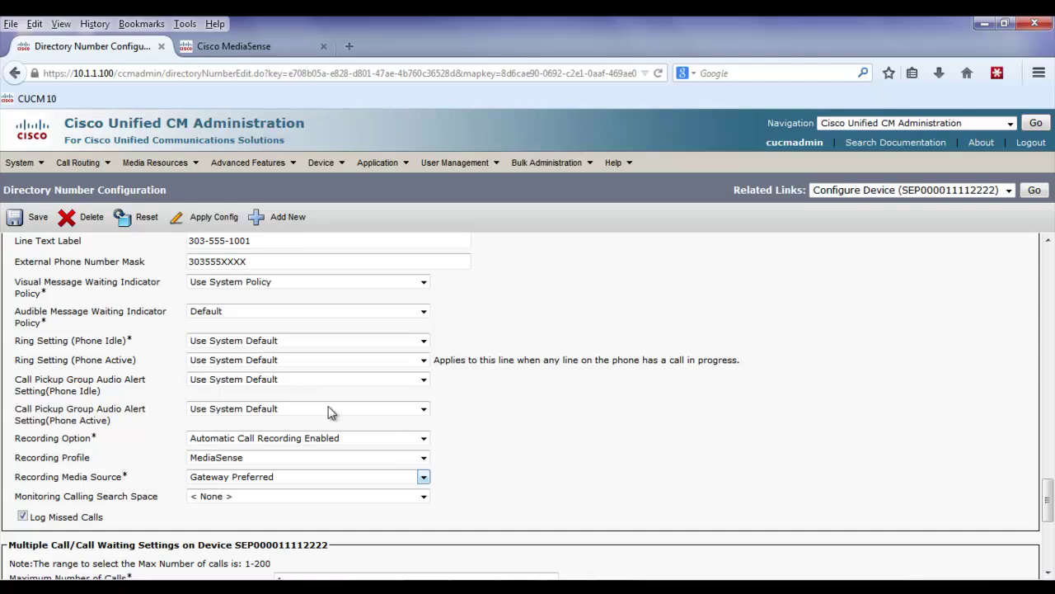
left_click(33, 223)
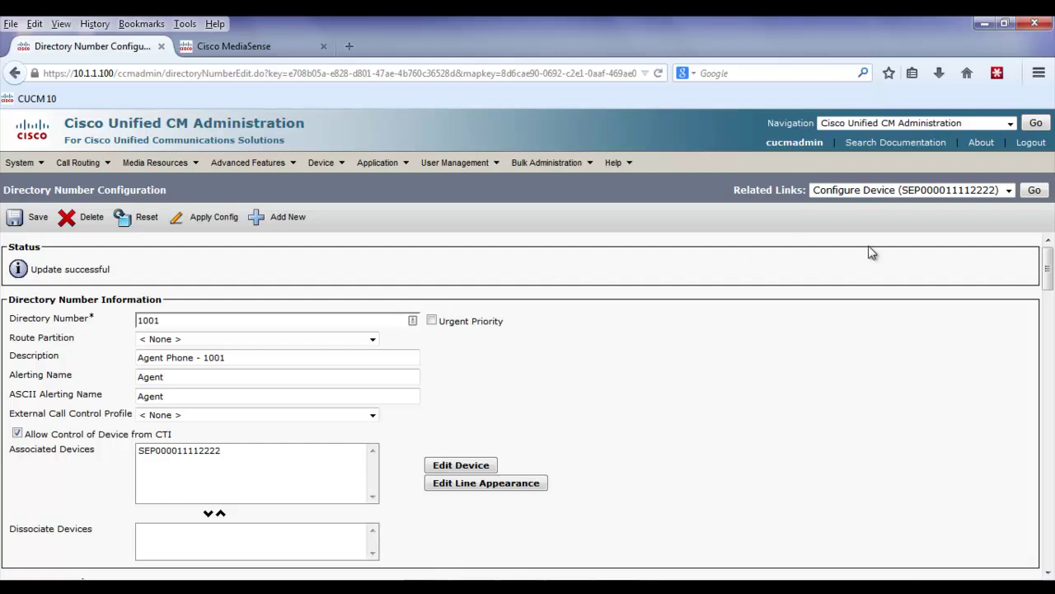
left_click(1034, 191)
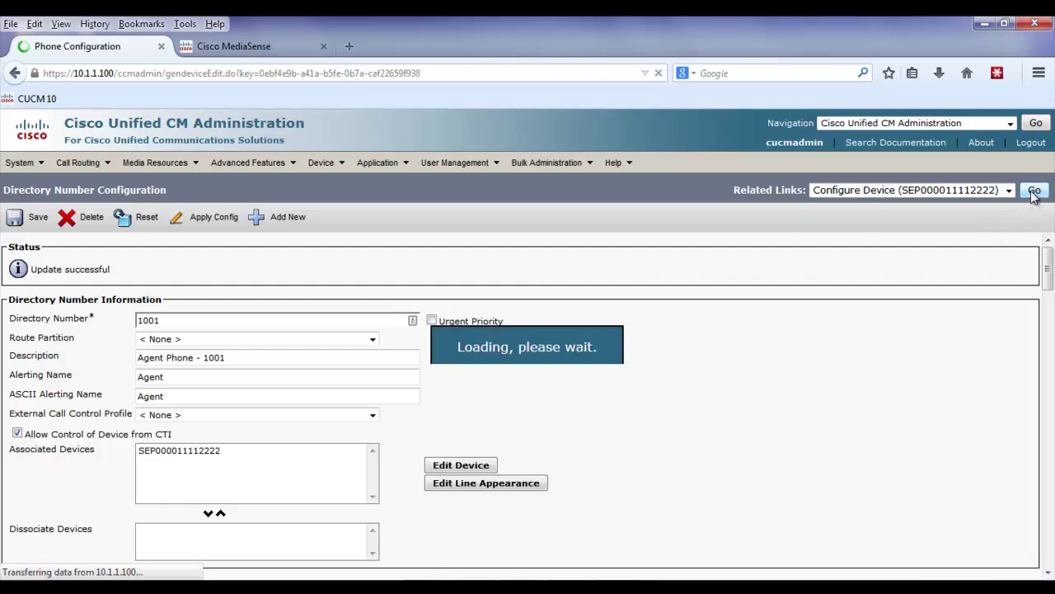
left_click_drag(1049, 276, 1051, 313)
left_click(487, 464)
left_click_drag(347, 468, 284, 470)
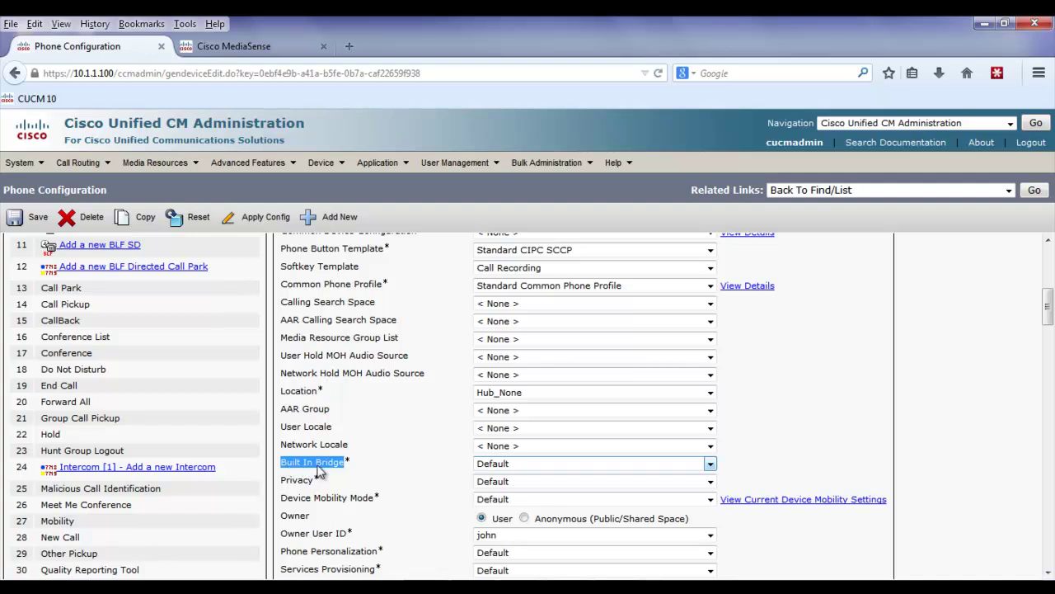
left_click(507, 466)
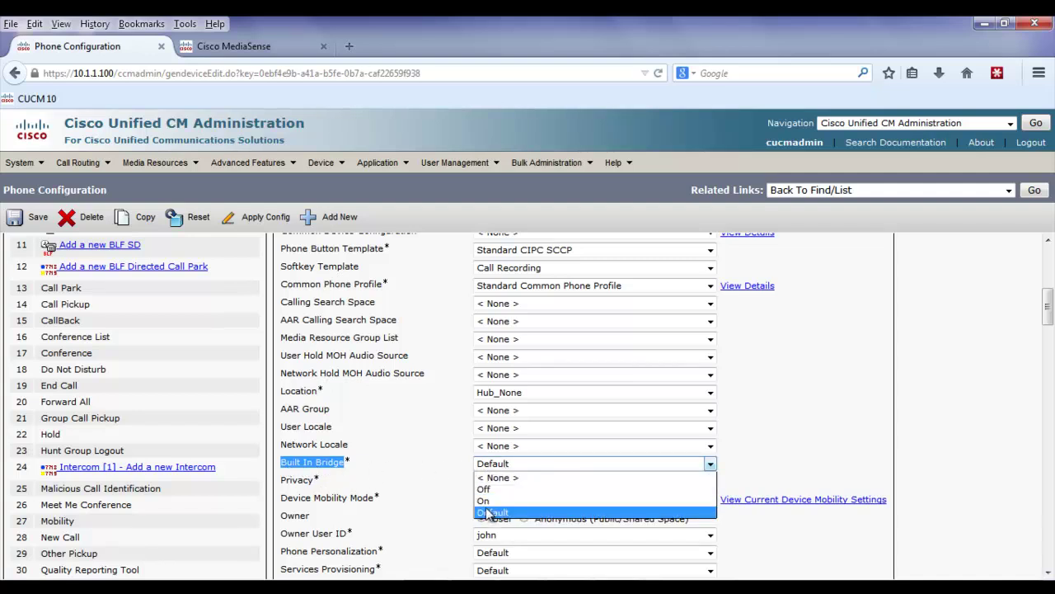
left_click(463, 493)
left_click(464, 494)
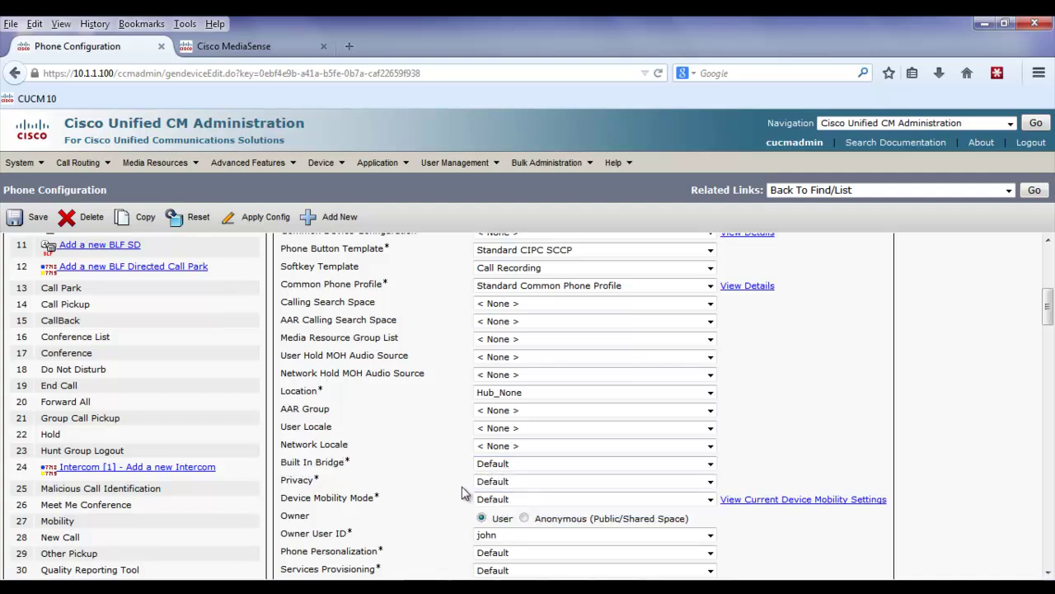
left_click_drag(1050, 330, 1044, 264)
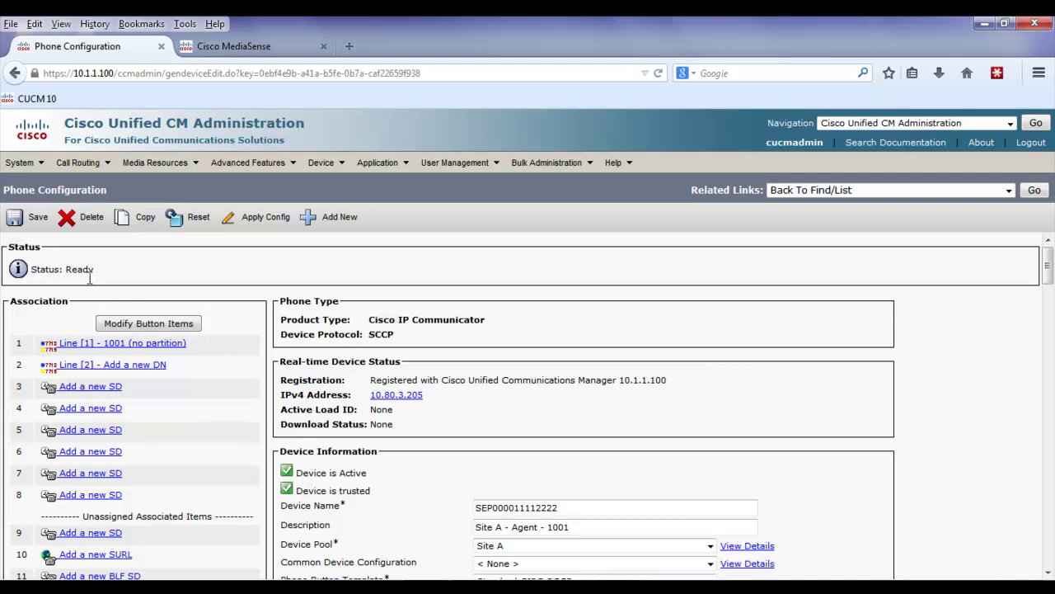
- Open the service parameters of the active Cisco CallManager service on server 10.1.1.100
mouse_move(37, 165)
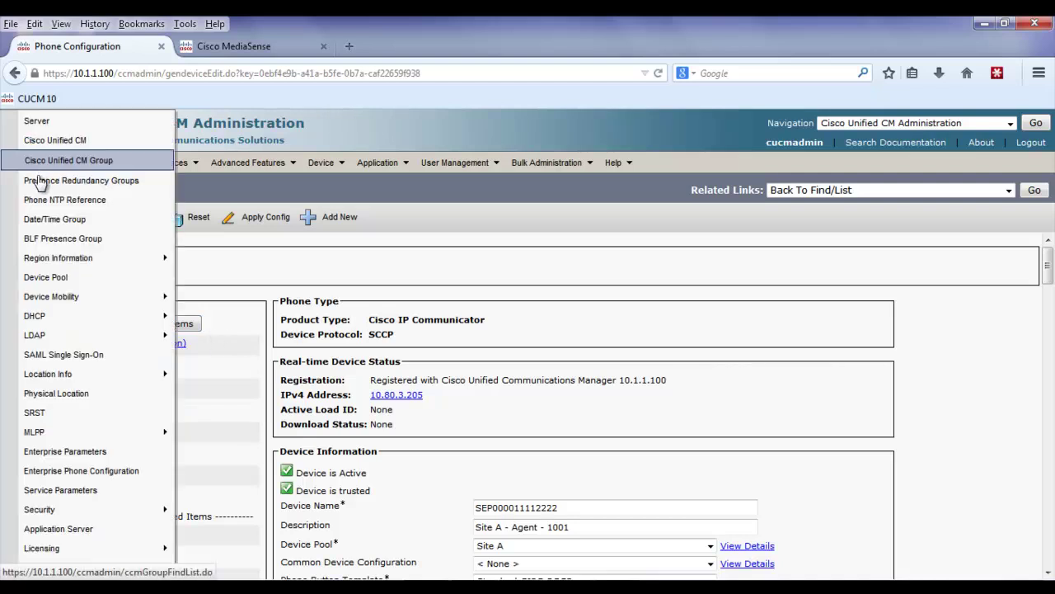
left_click(72, 493)
left_click_drag(72, 494, 106, 475)
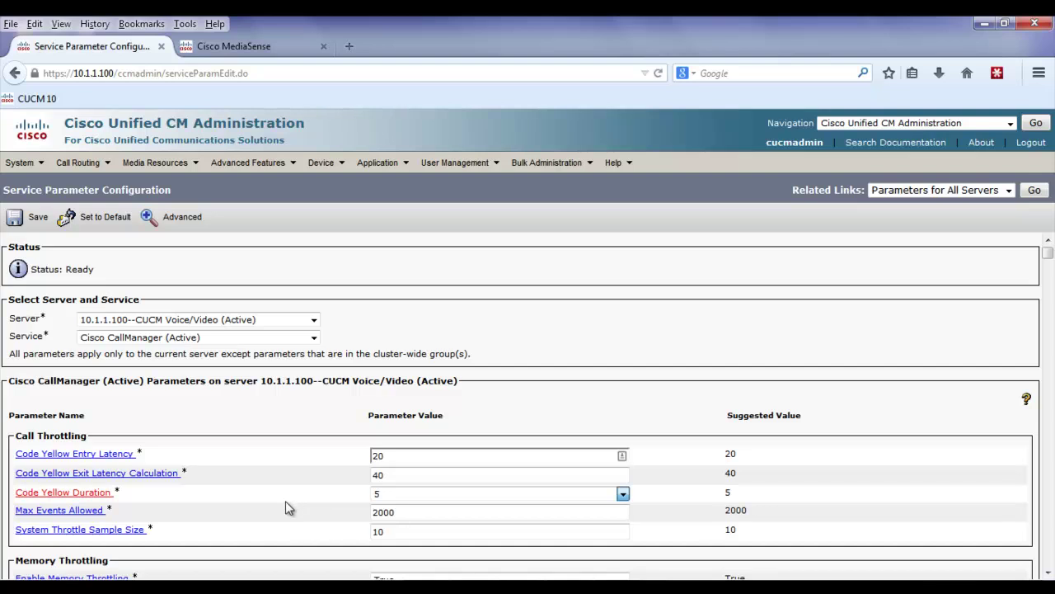
- Search the service parameters page for "call recording" to locate the clusterwide Call Recording section
key("ctrl+f")
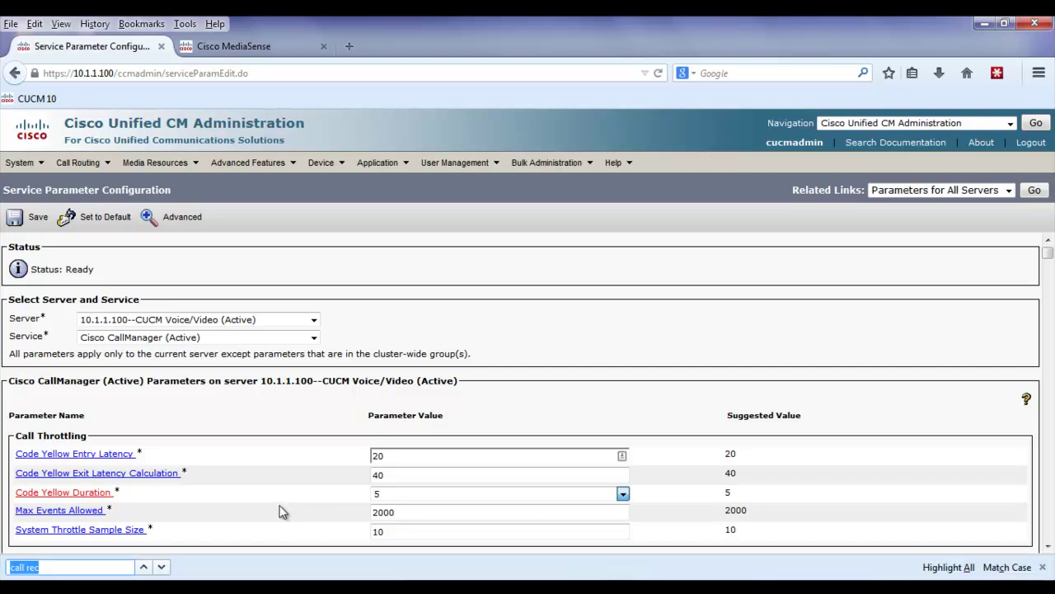
left_click(95, 567)
key("ctrl+shift+Left")
type("recrd")
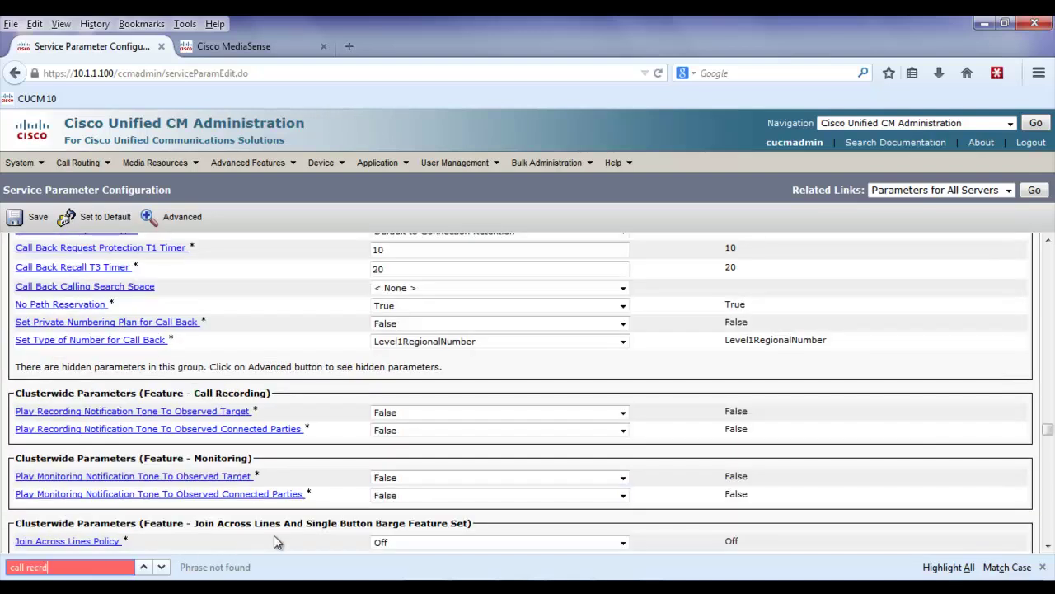
key("BackSpace")
key("BackSpace")
type("ording")
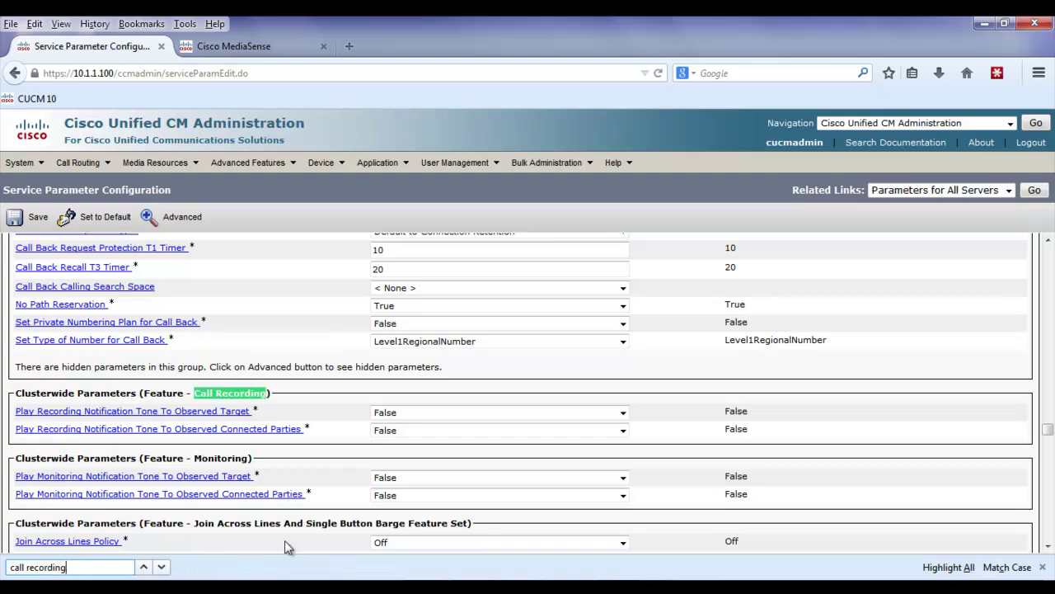
- Set Play Recording Notification Tone To Observed Target to True under Call Recording and save the service parameters
left_click(304, 397)
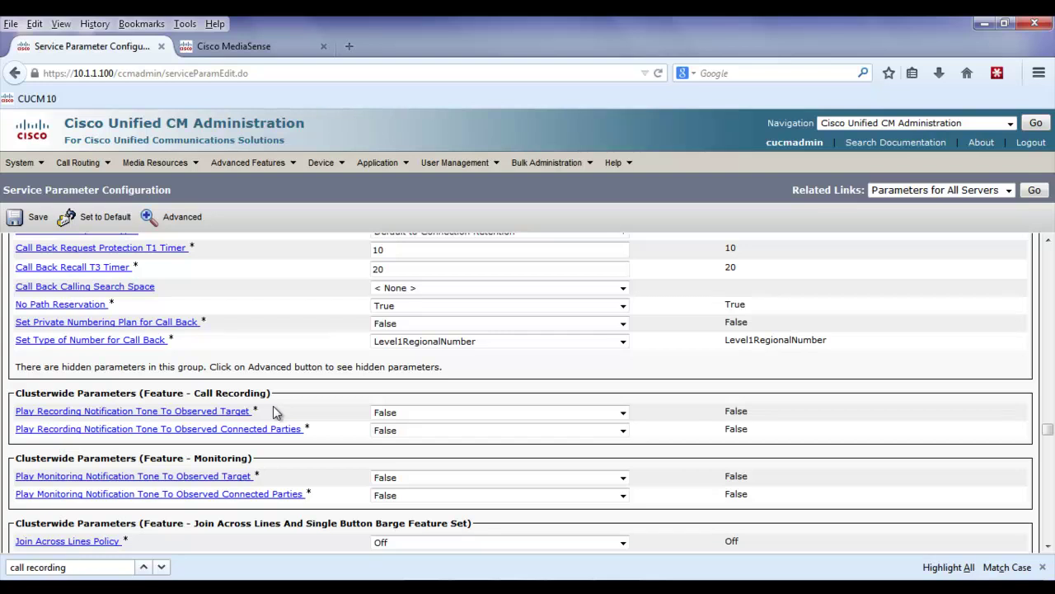
left_click_drag(268, 412, 218, 412)
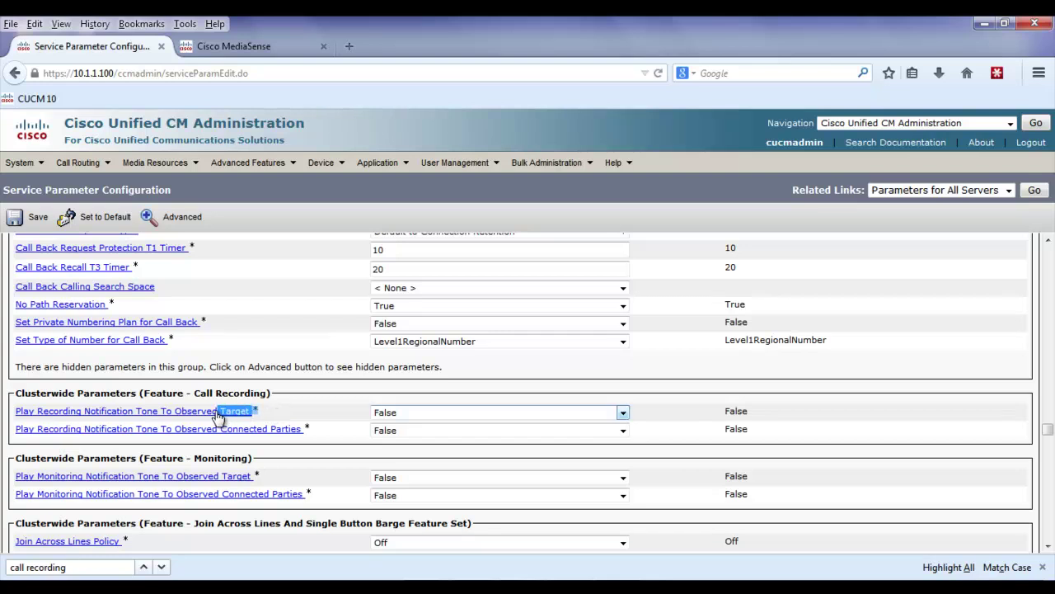
left_click_drag(271, 440, 221, 438)
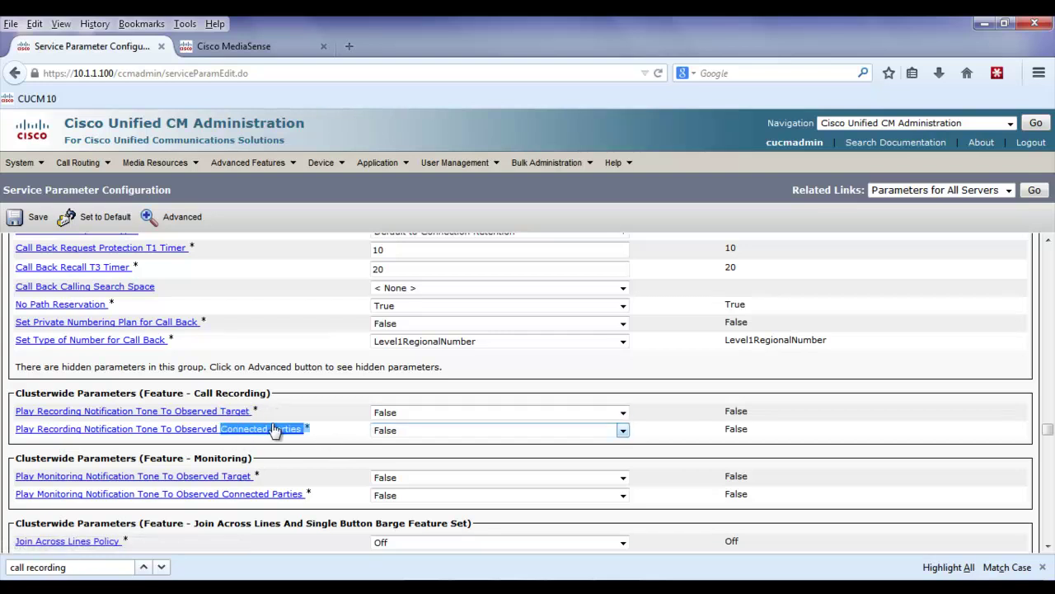
left_click(308, 416)
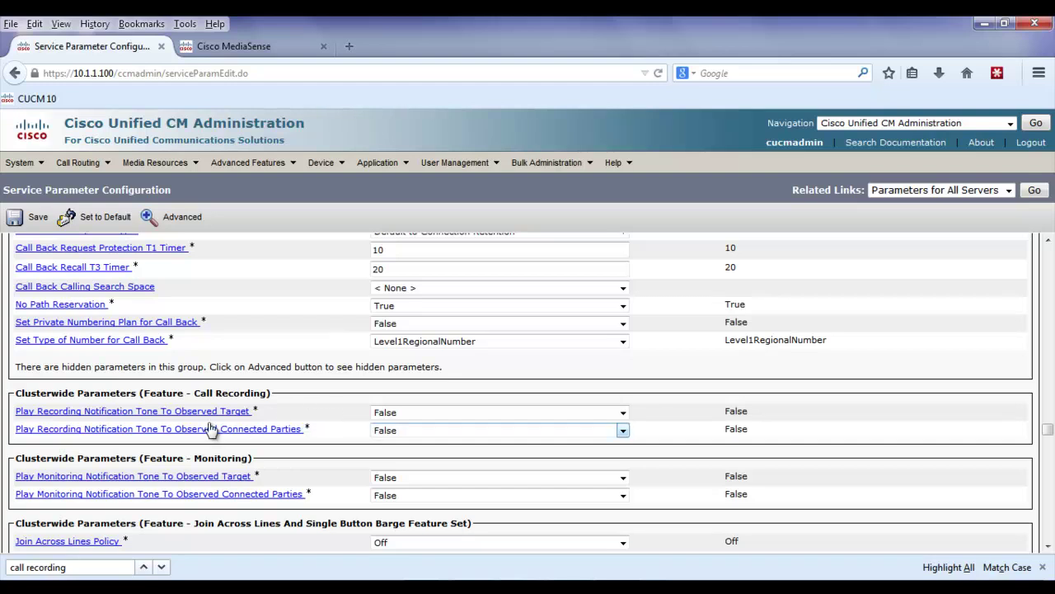
left_click(413, 416)
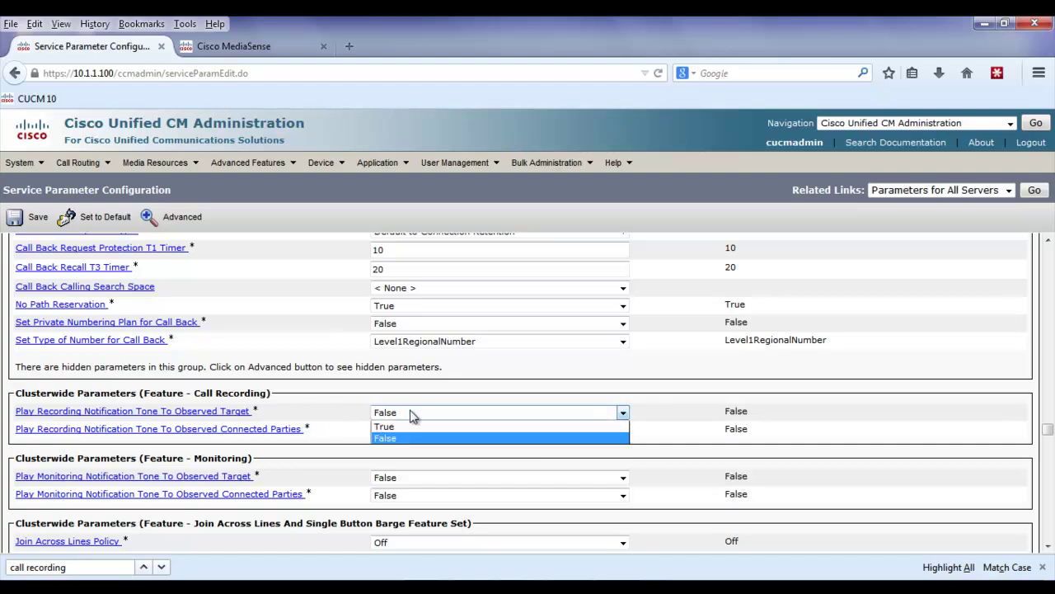
left_click(409, 427)
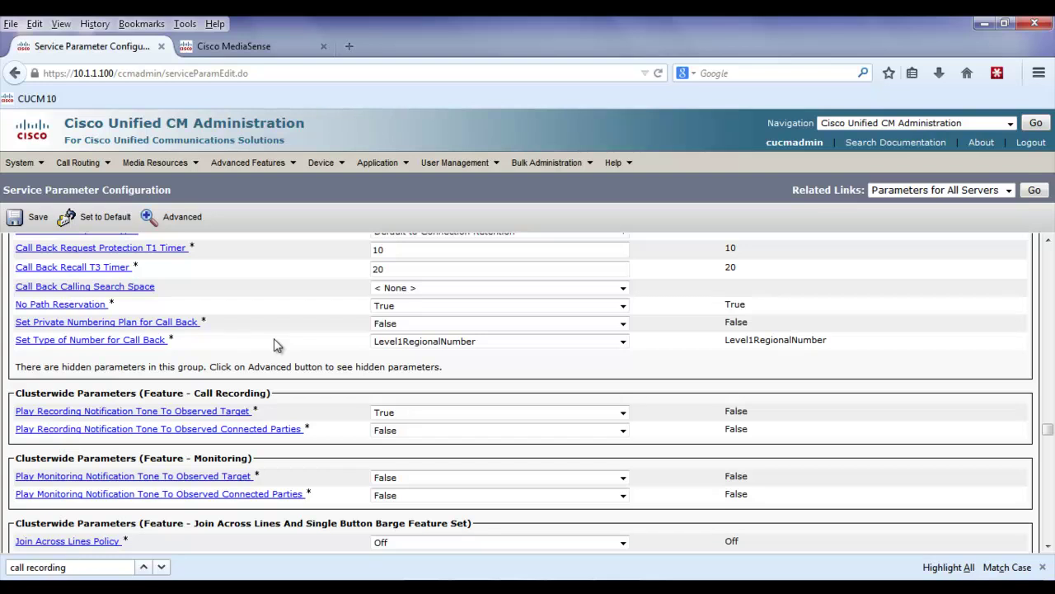
left_click(29, 218)
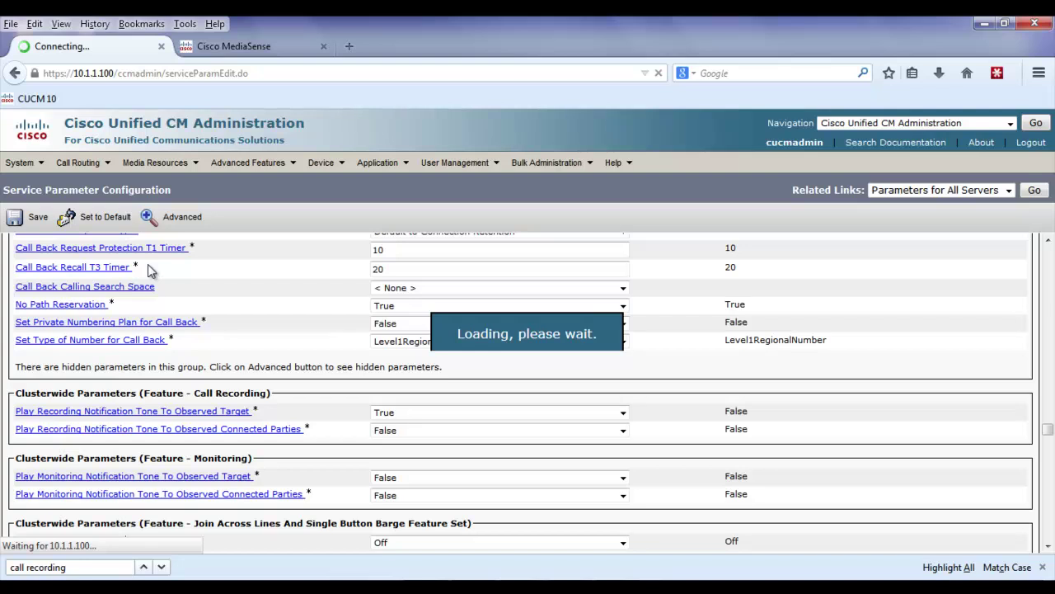
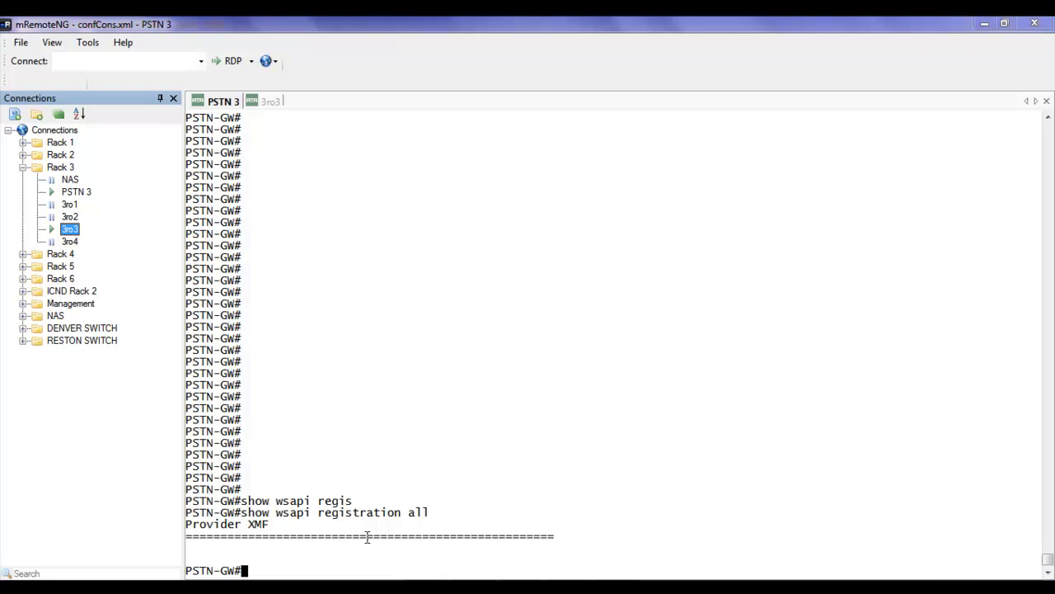
- In mRemoteNG, run show version on the PSTN-GW router and check its IOS software version
type("show")
type("veras")
key("BackSpace")
key("BackSpace")
key("Tab")
key("Return")
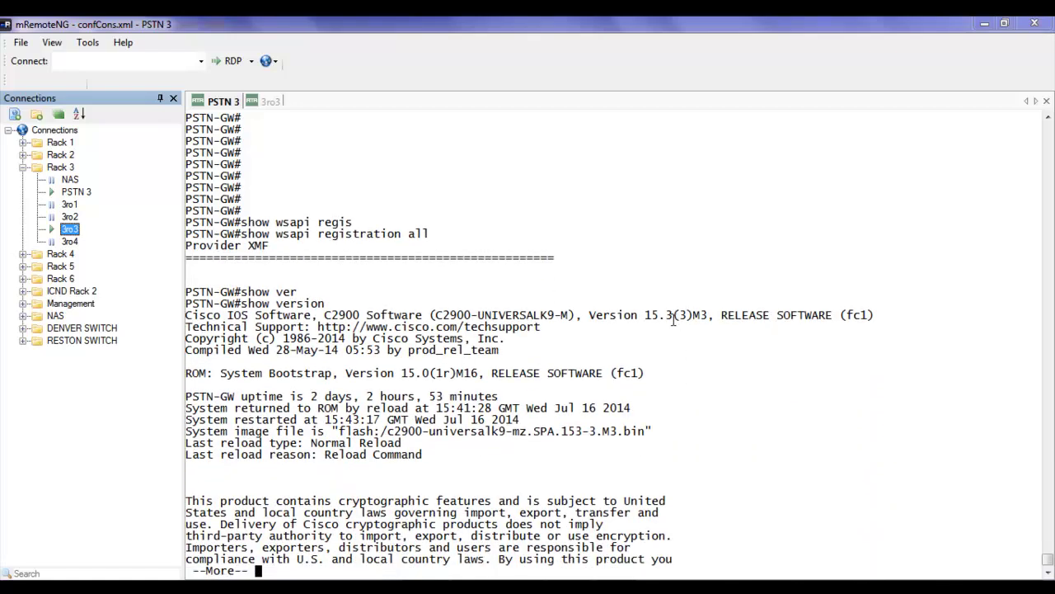
left_click_drag(675, 315, 687, 315)
left_click(696, 315)
key("q")
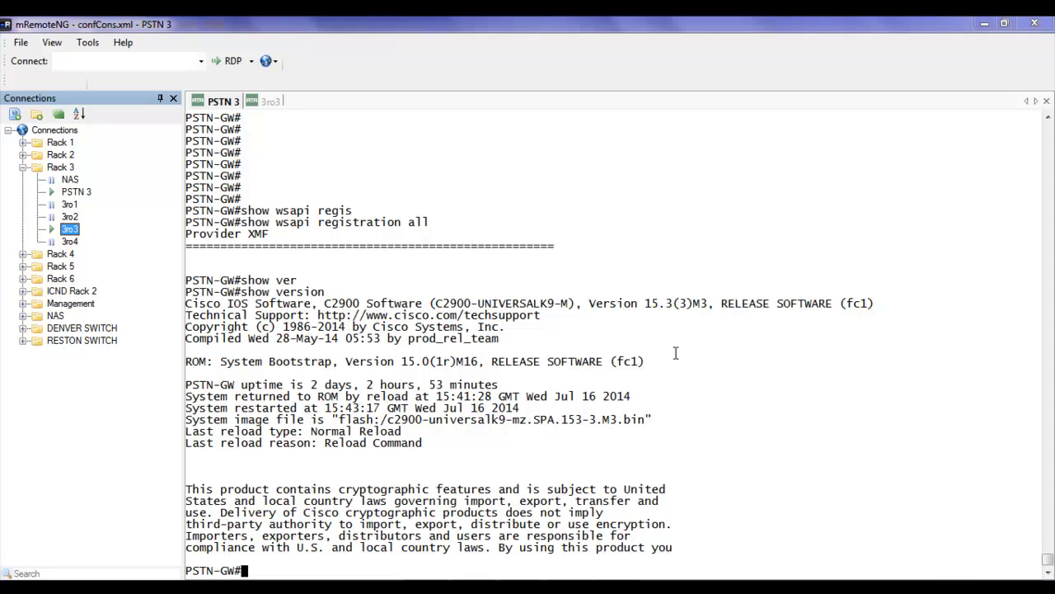
left_click_drag(695, 301, 631, 302)
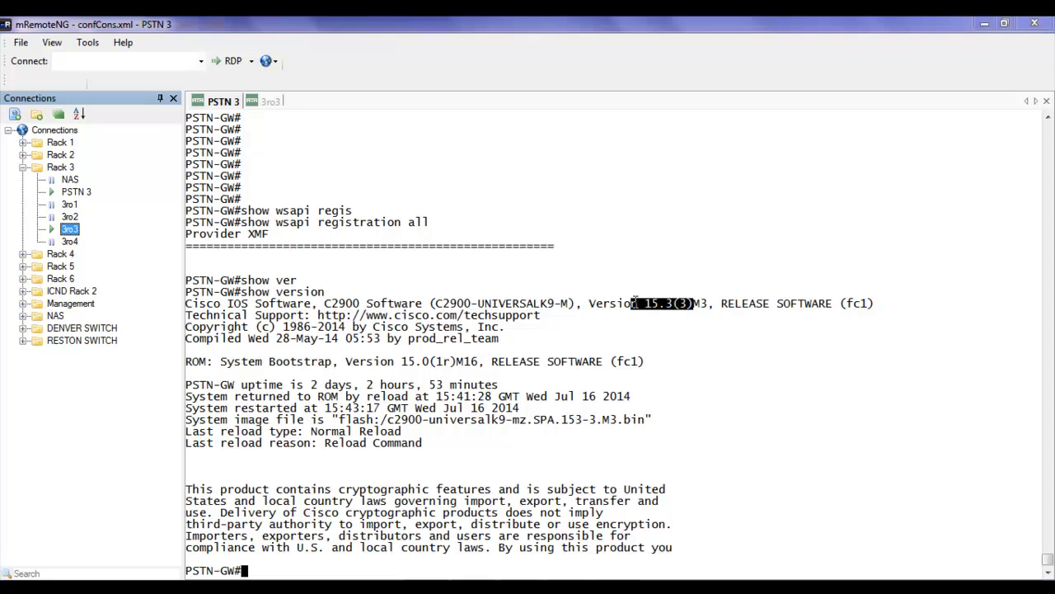
left_click(664, 379)
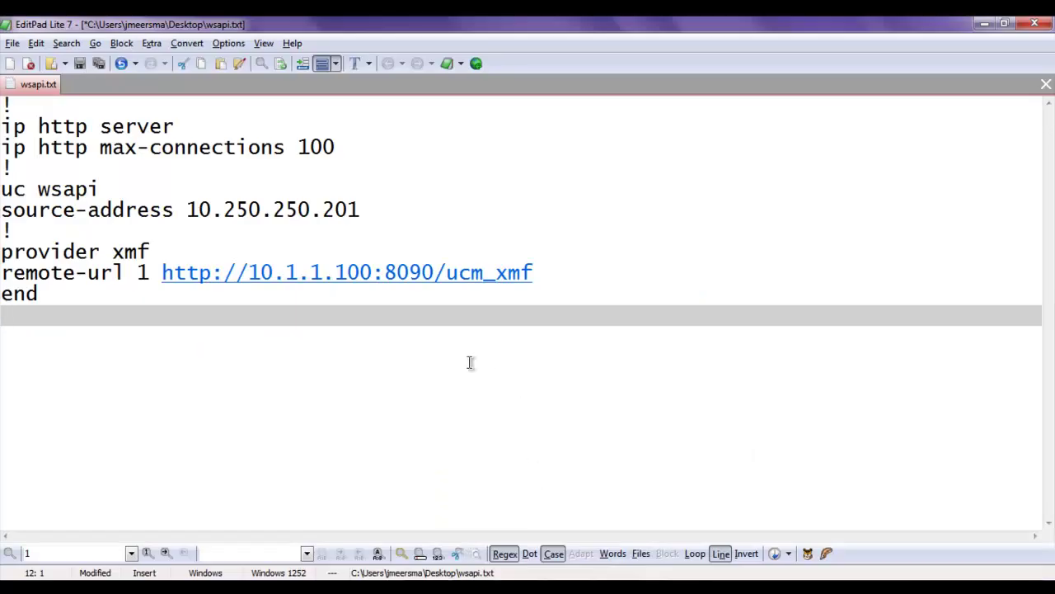
- In EditPad Lite, review the wsapi.txt gateway commands, including the WSAPI source address and the XMF provider's remote URL
left_click(134, 109)
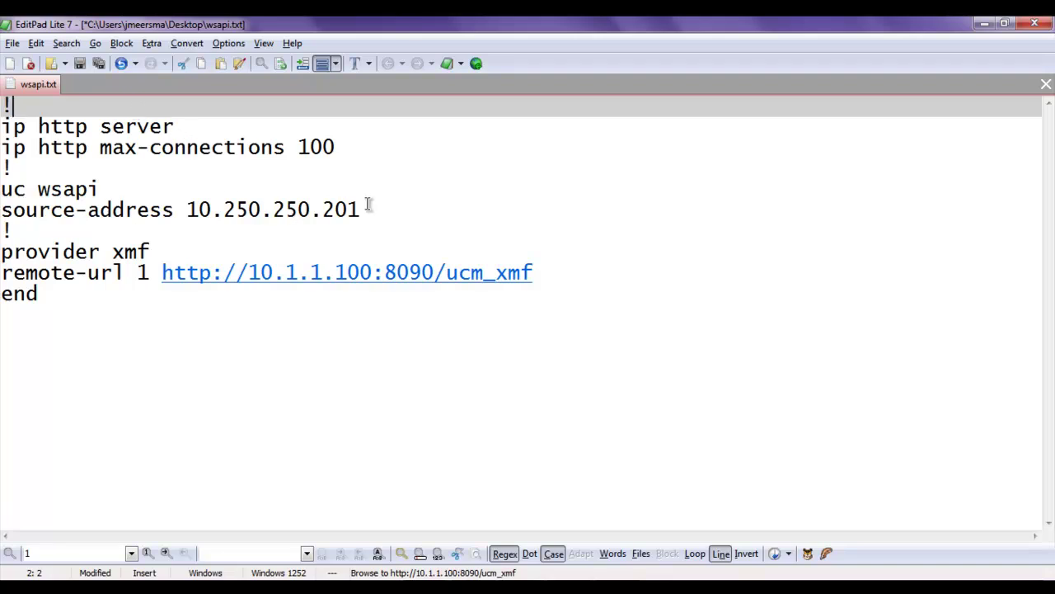
left_click_drag(384, 206, 183, 206)
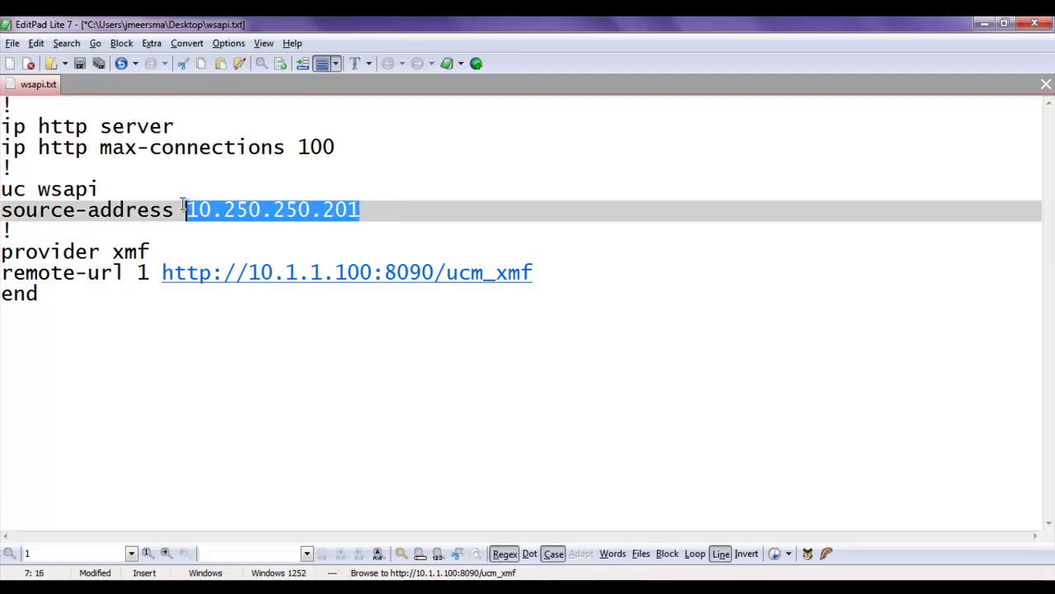
left_click(183, 206)
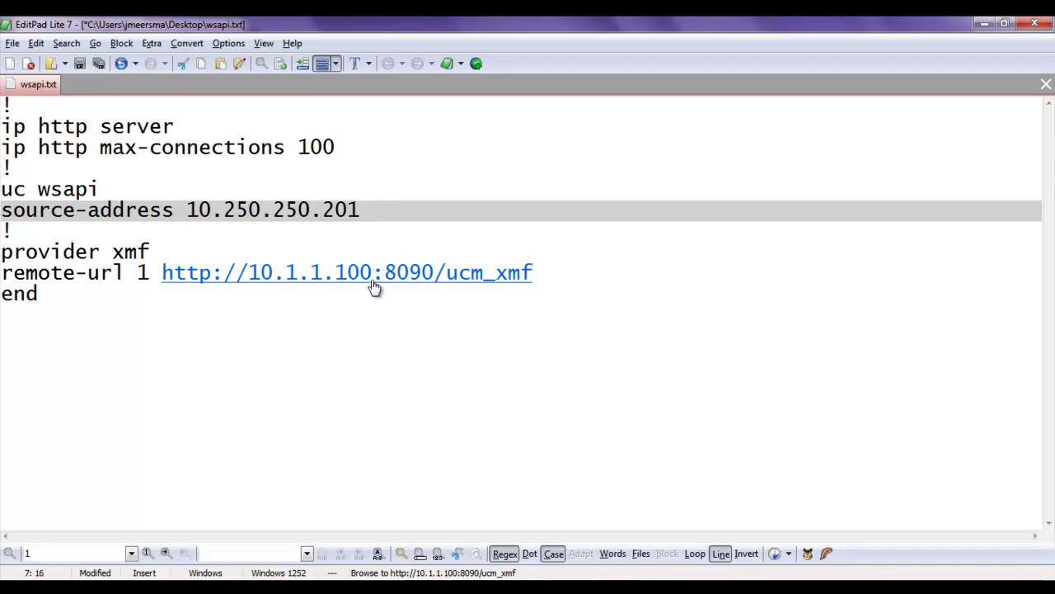
left_click(346, 294)
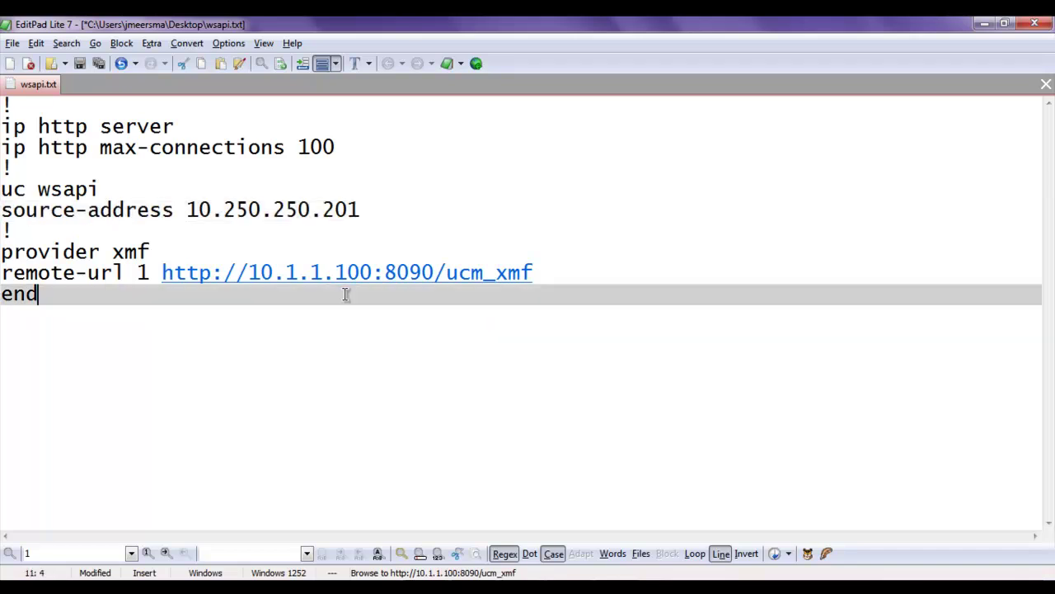
key("Return")
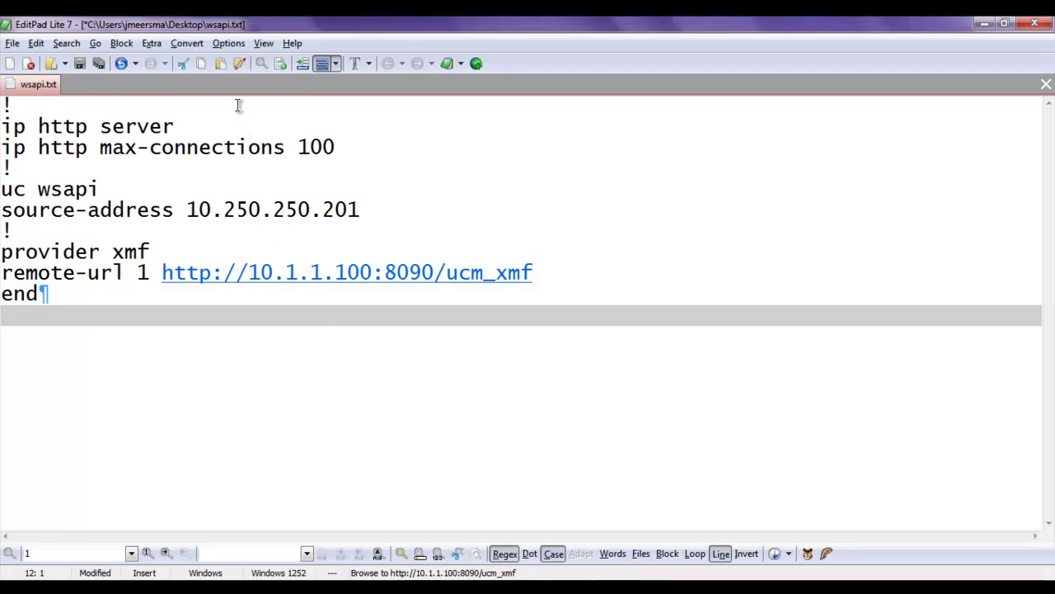
- Switch to the PSTN-GW session in mRemoteNG, enter global configuration mode and enable the HTTP server with ip http server
mouse_move(426, 587)
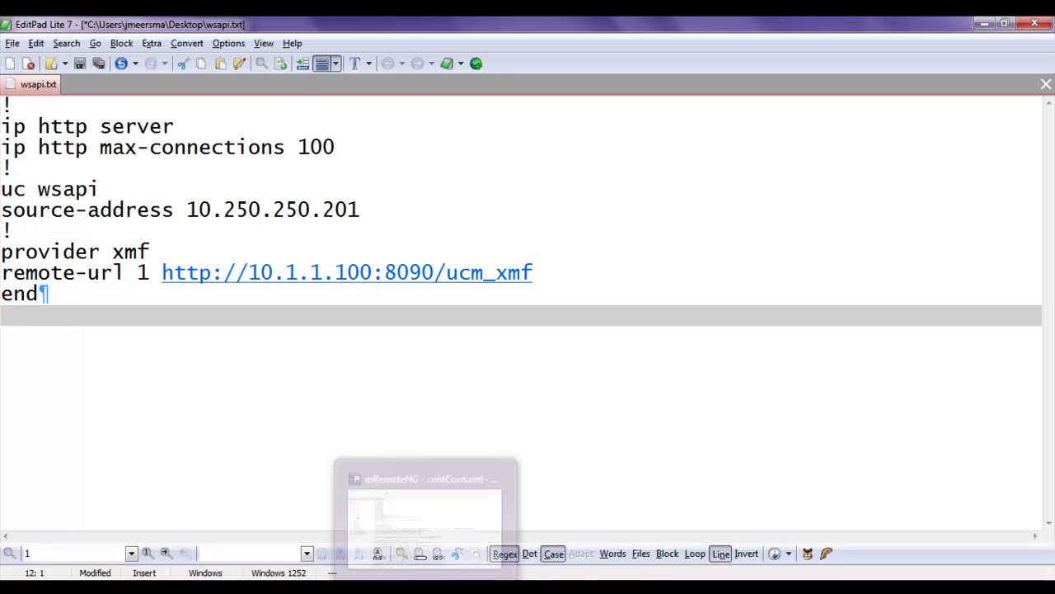
left_click(425, 507)
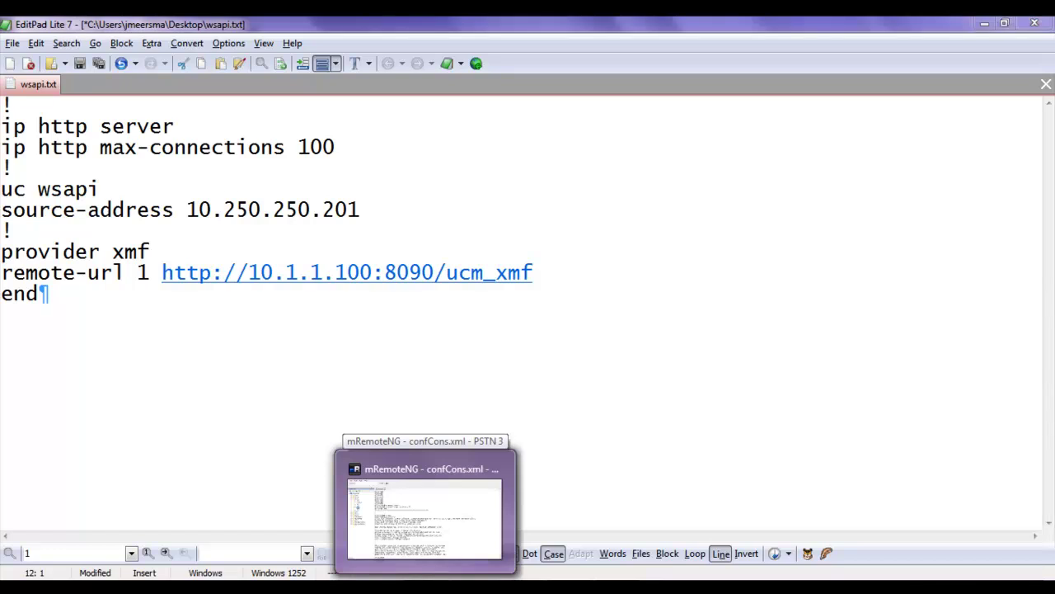
type("config t")
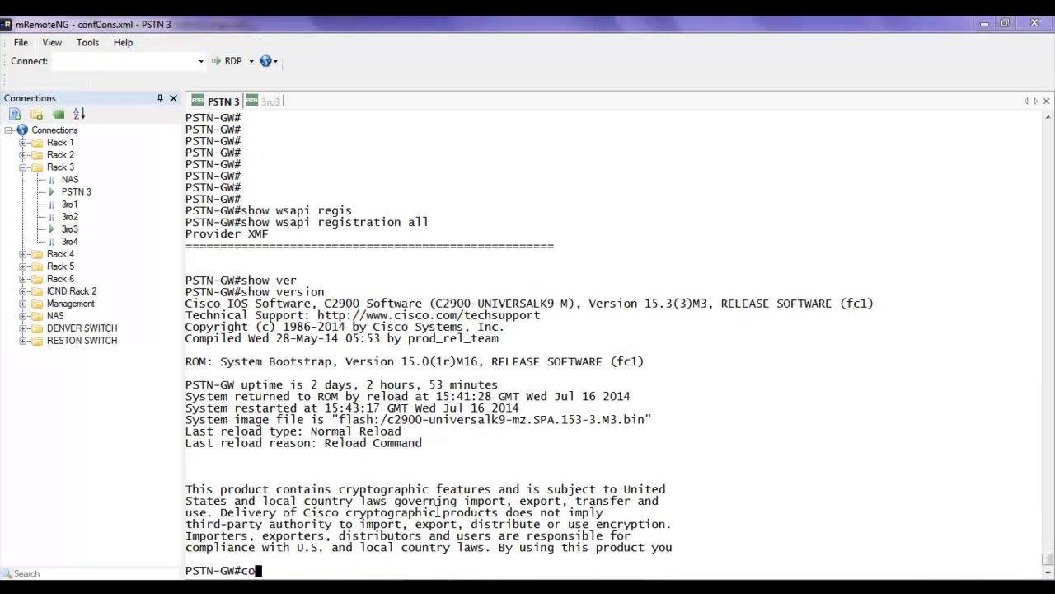
key("Return")
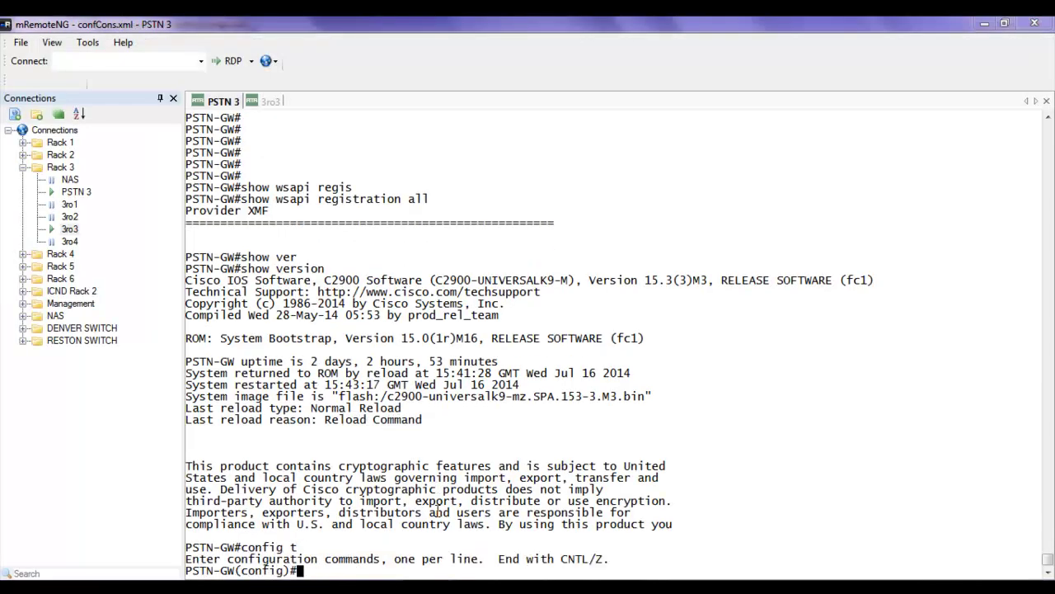
type("ip http server")
key("Return")
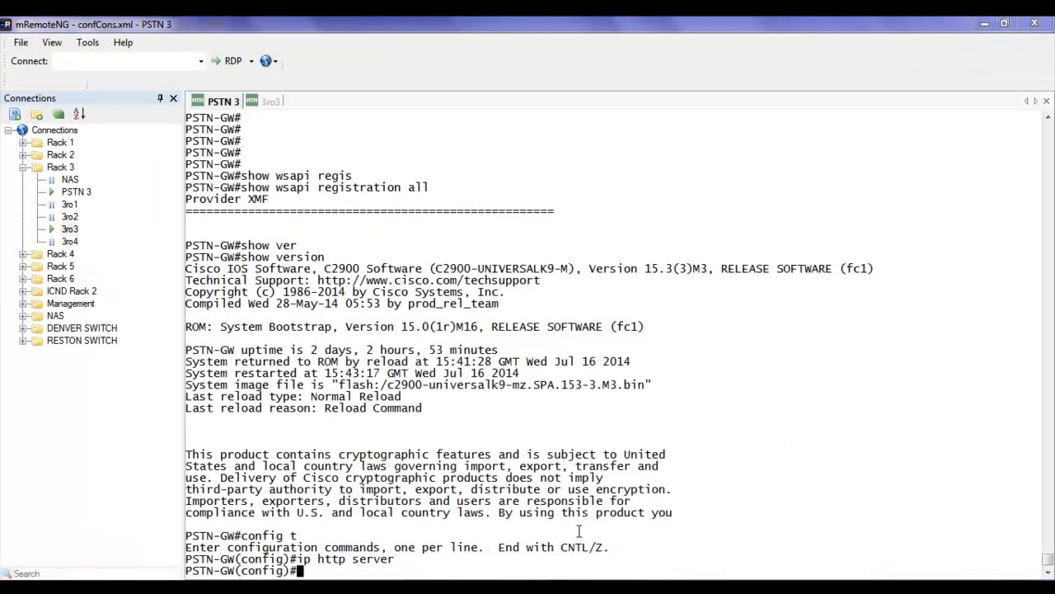
- Limit the gateway's HTTP server to 100 concurrent connections with ip http max-connections 100
type("u")
key("BackSpace")
type("ip http")
key("Tab")
type("s")
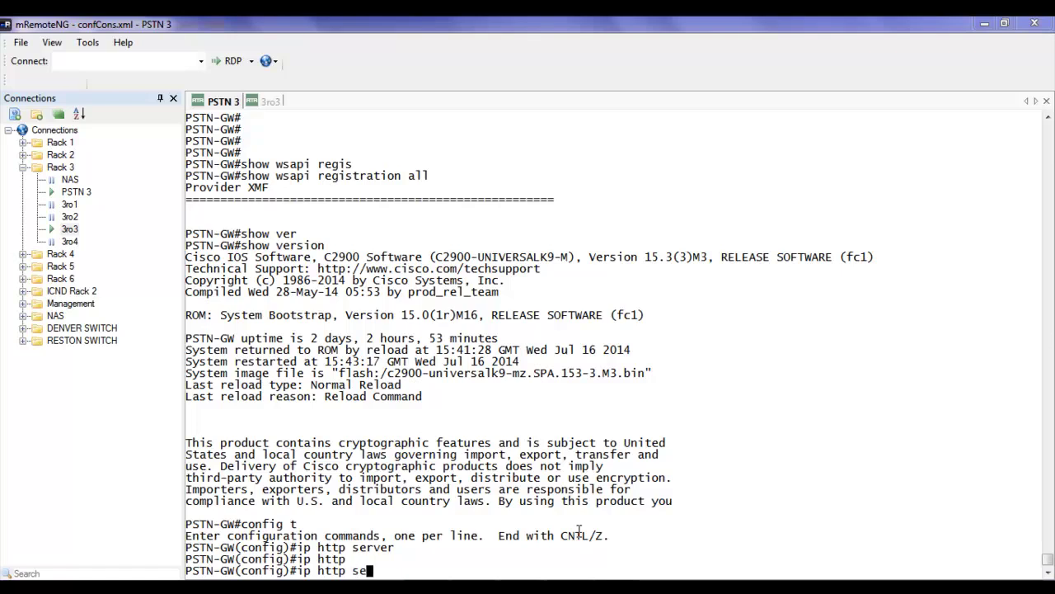
key("Tab")
type("er")
key("Tab")
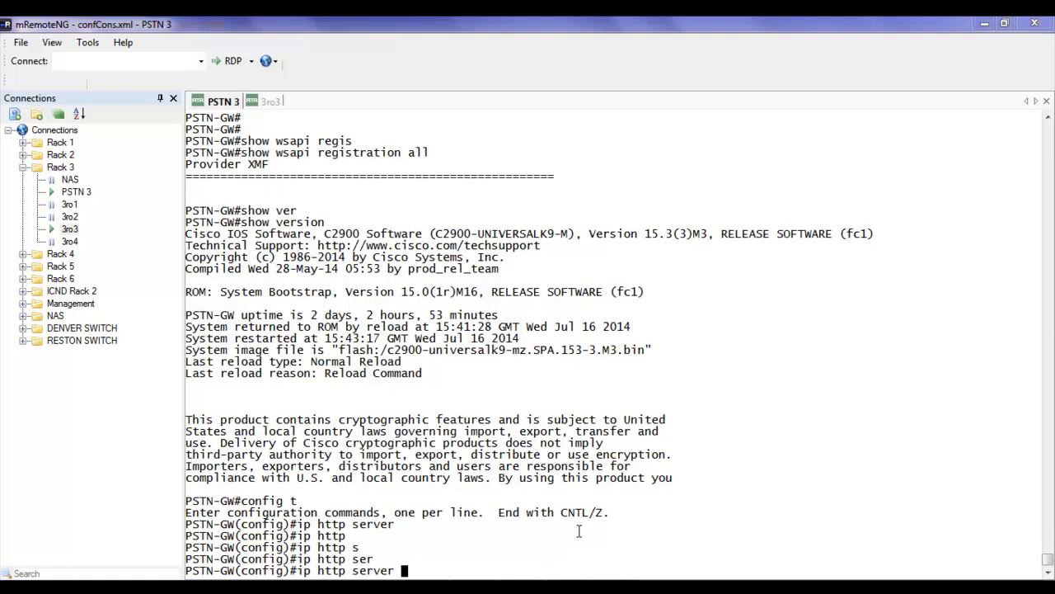
type("m")
key("Tab")
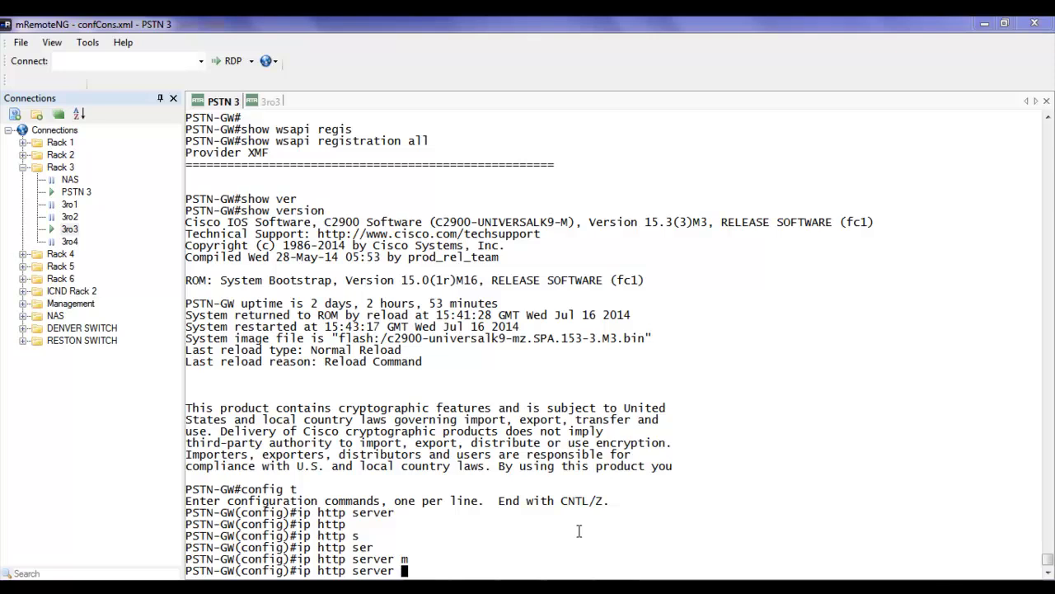
key("BackSpace")
key("BackSpace")
key("BackSpace")
key("BackSpace")
key("BackSpace")
key("BackSpace")
key("BackSpace")
key("BackSpace")
type("max")
key("Tab")
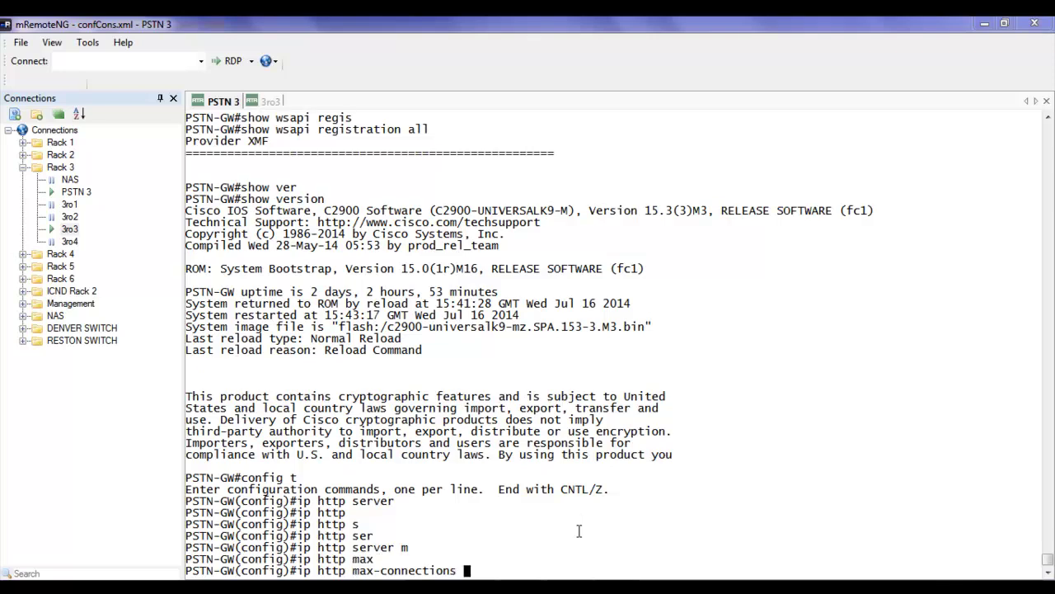
type("?")
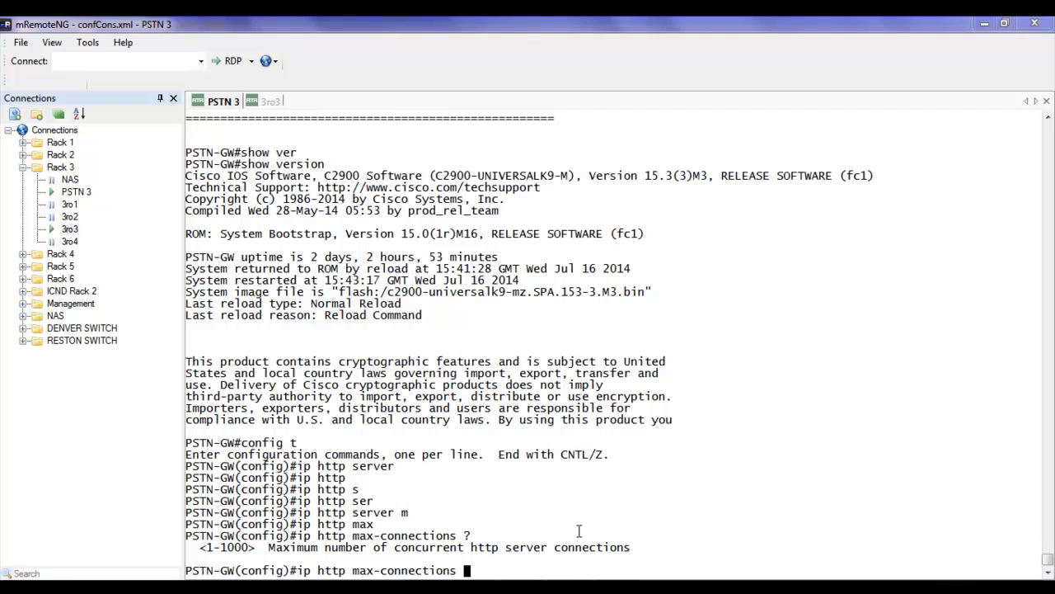
type("100")
key("Return")
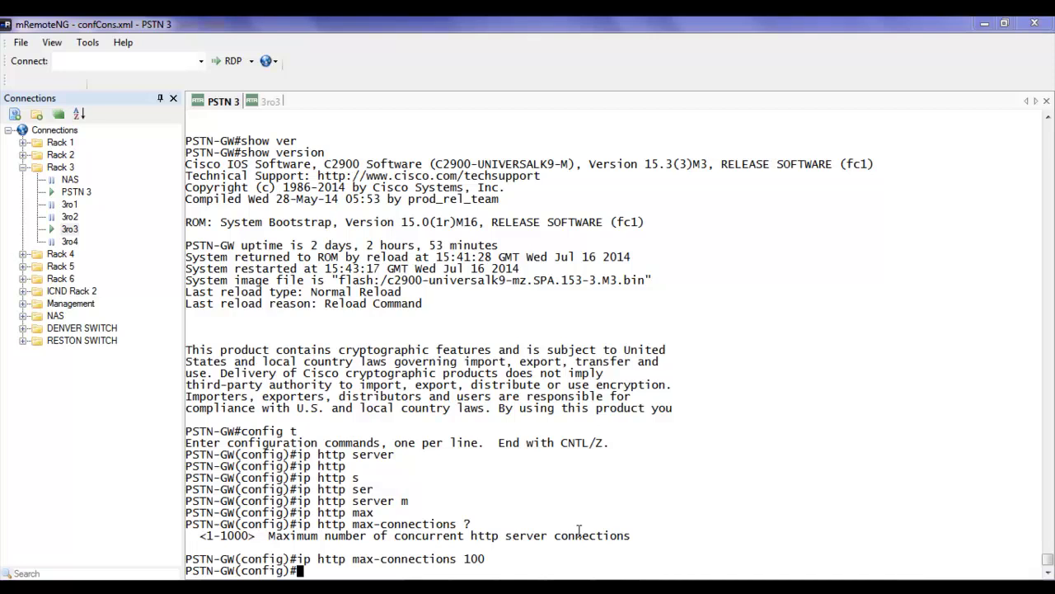
- Enter uc wsapi configuration mode and set the source address to 10.250.250.201
type("uc wsapi")
key("Return")
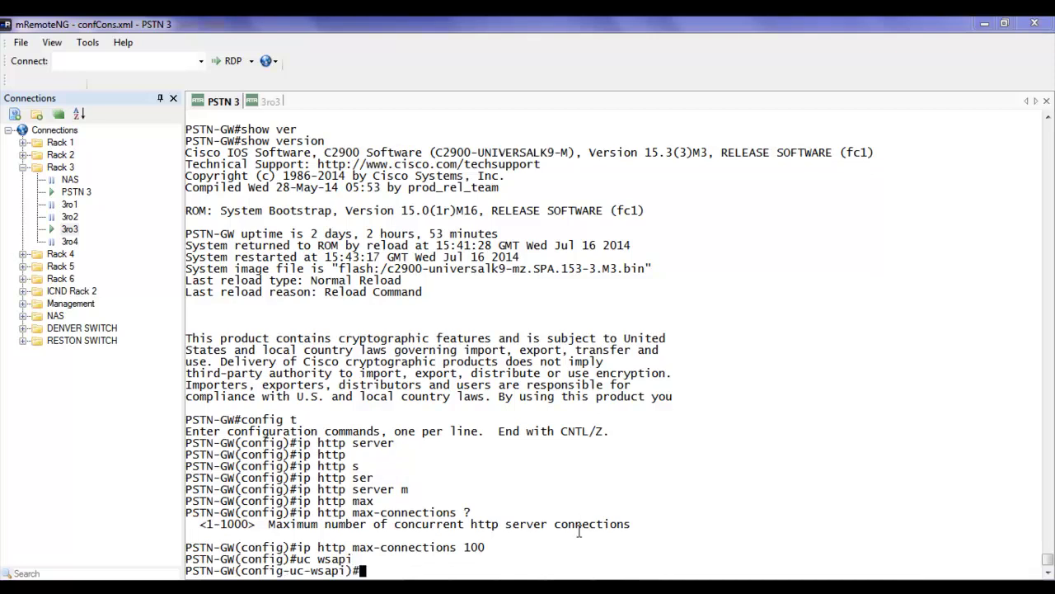
type("sour")
key("Tab")
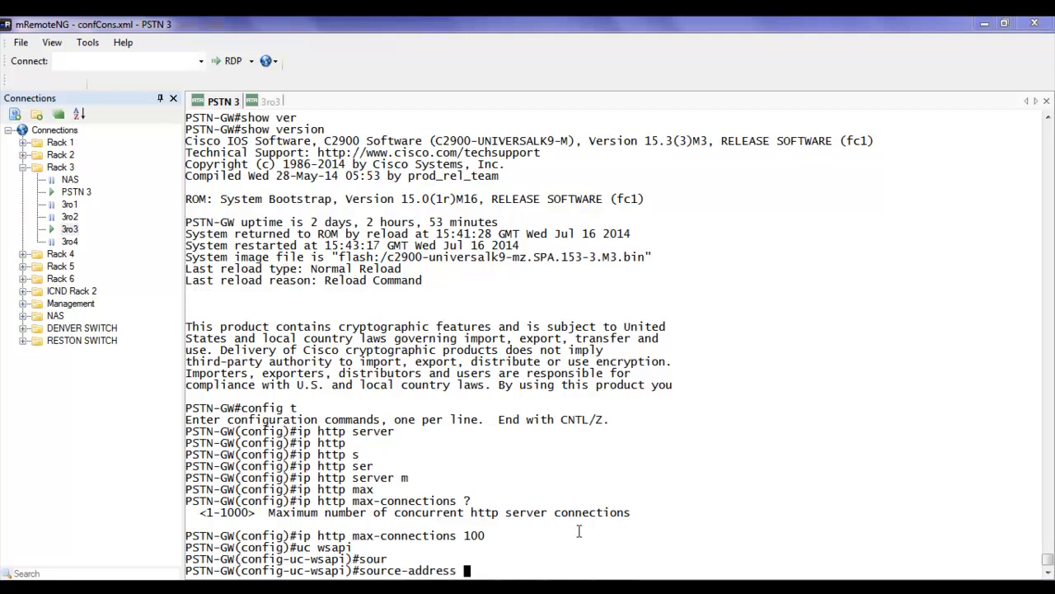
type("10.250.250.201\\")
key("Return")
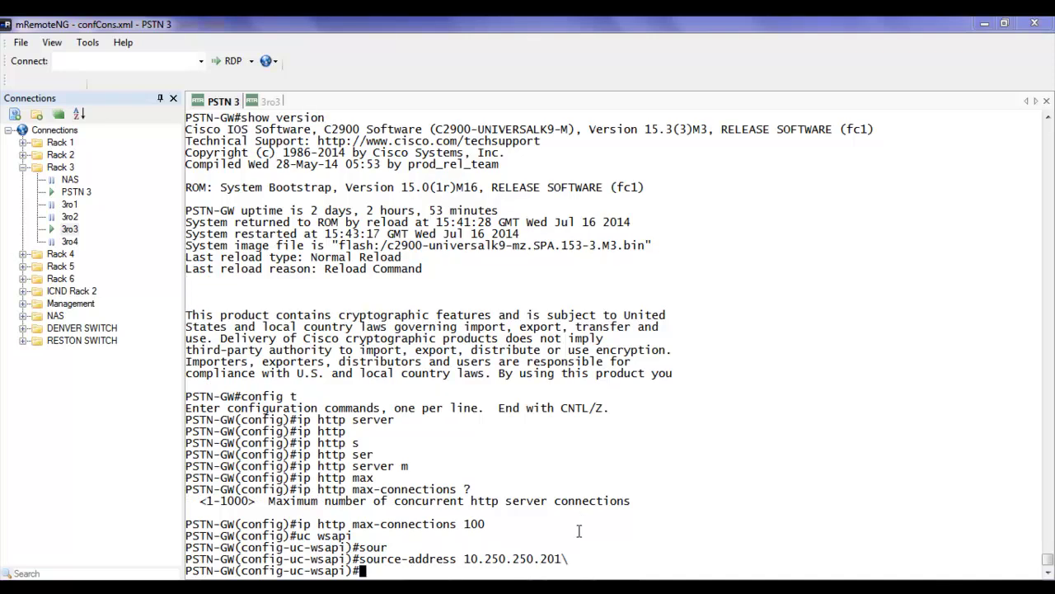
key("Up")
key("BackSpace")
key("Return")
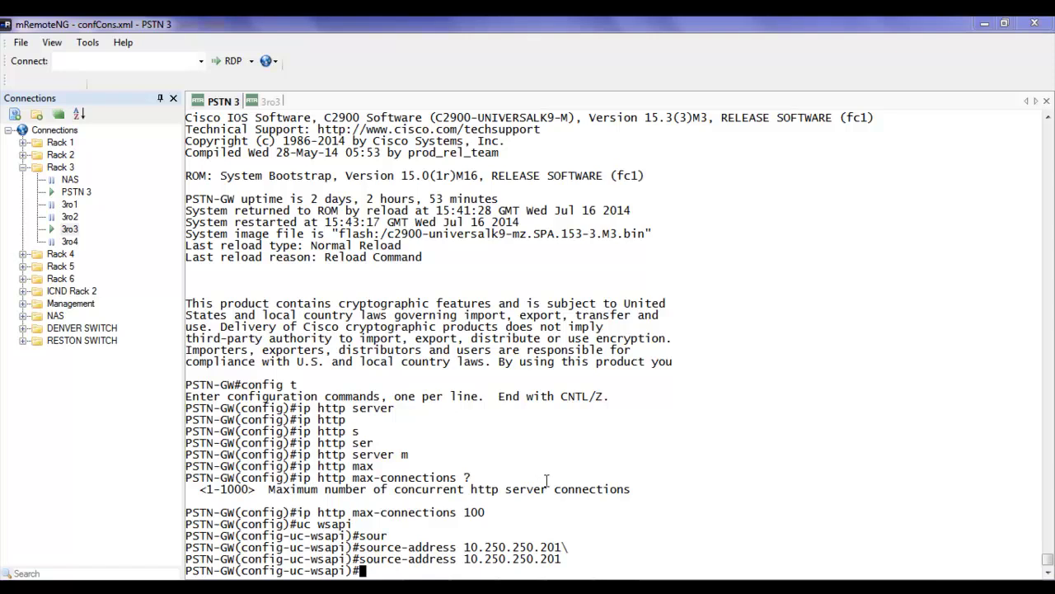
type("provi")
key("Tab")
type("xmf")
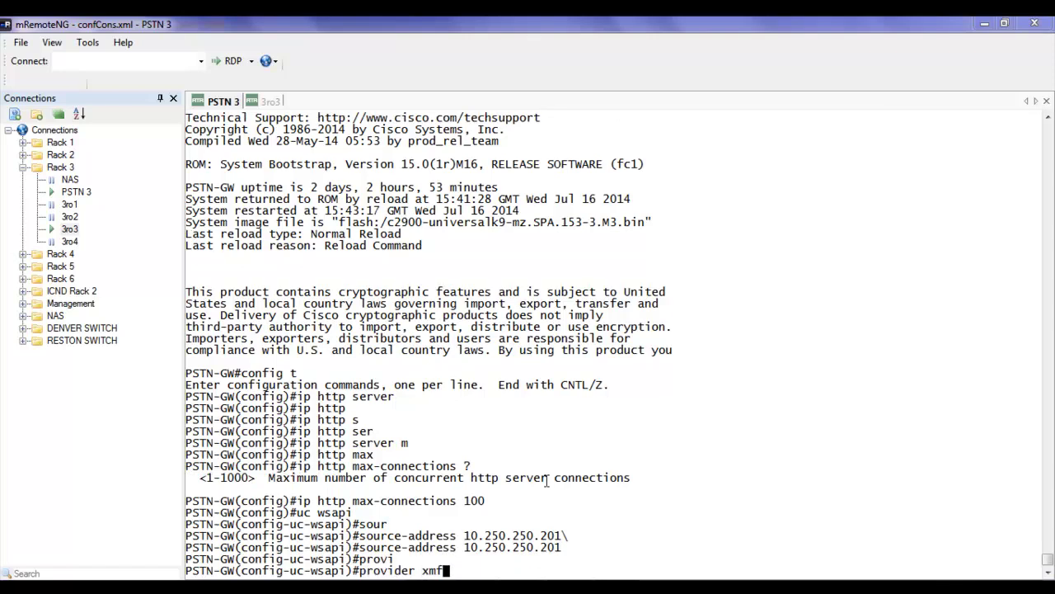
key("Return")
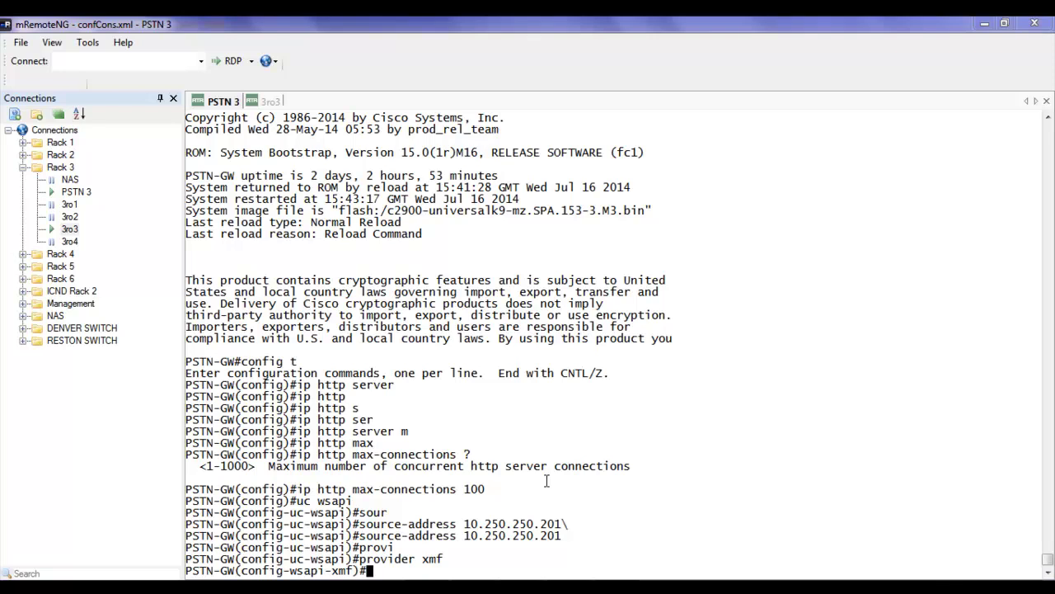
type("rem")
key("Tab")
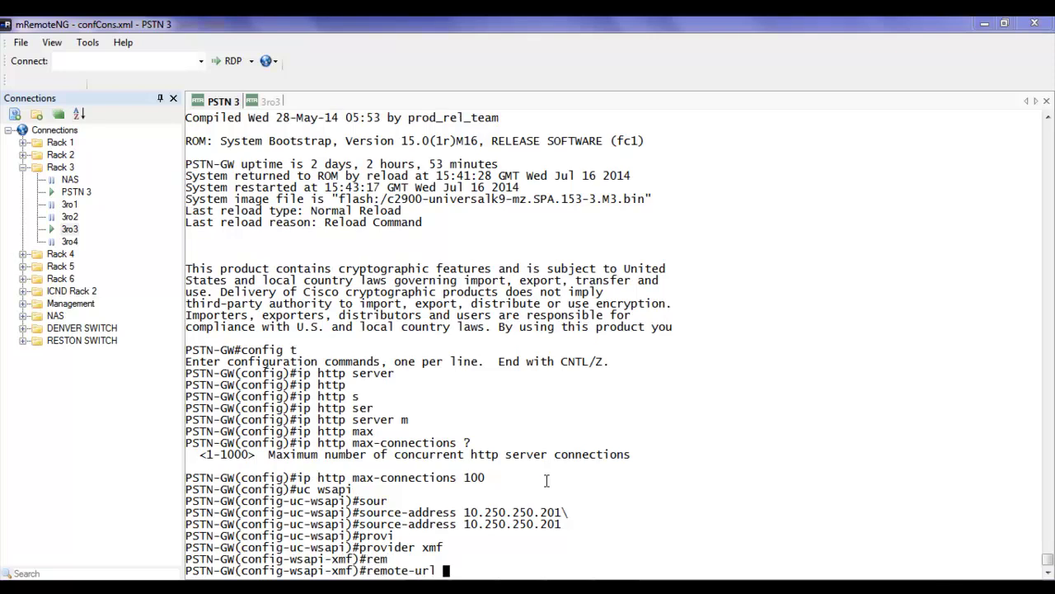
type("1 http://10.1.1.10")
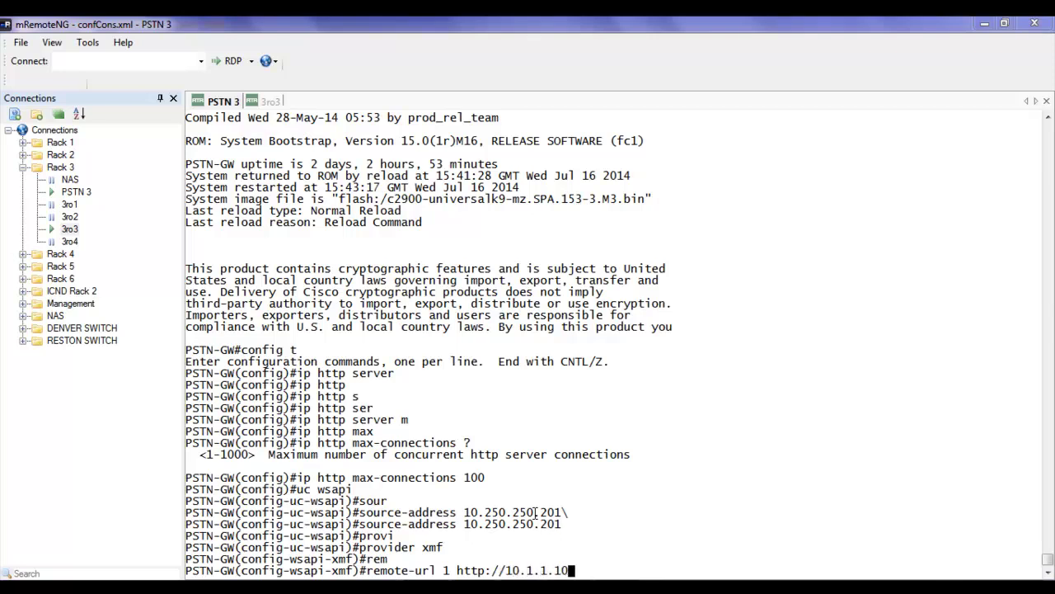
type("0")
type(":8090/ucm")
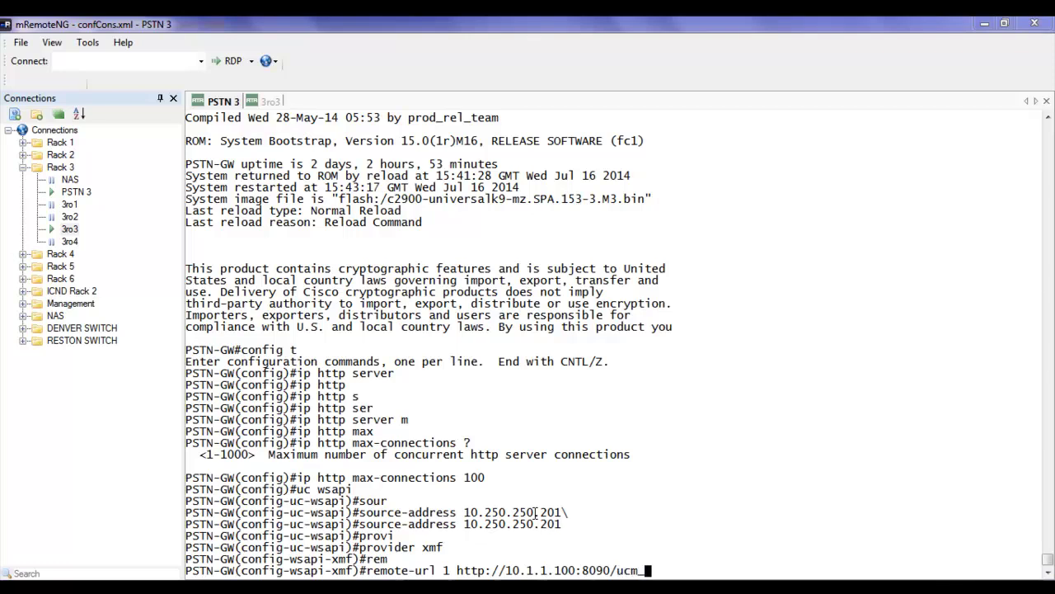
type("_xmf")
key("Return")
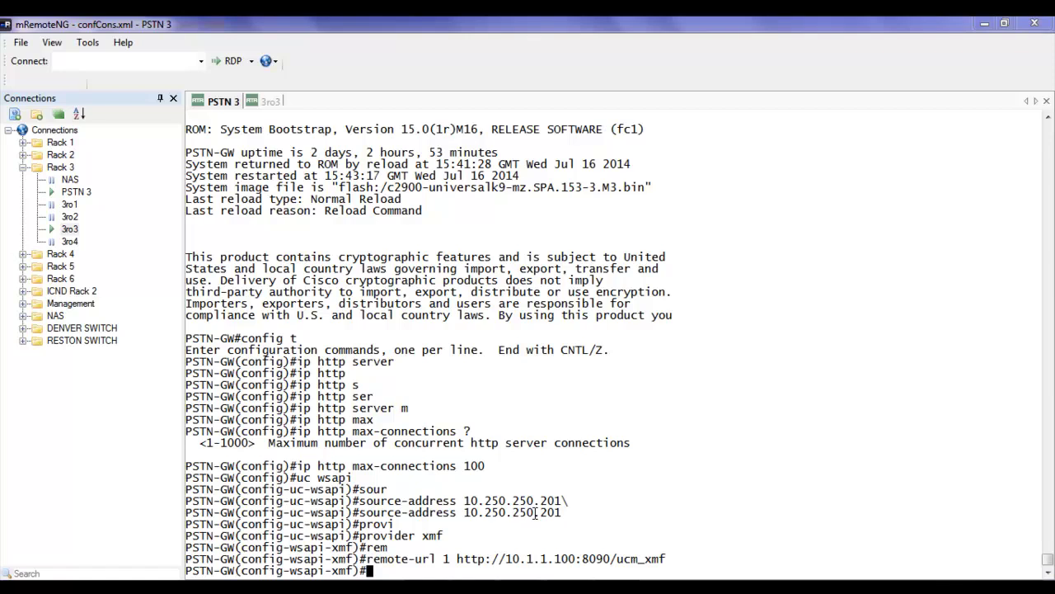
type("end")
key("Return")
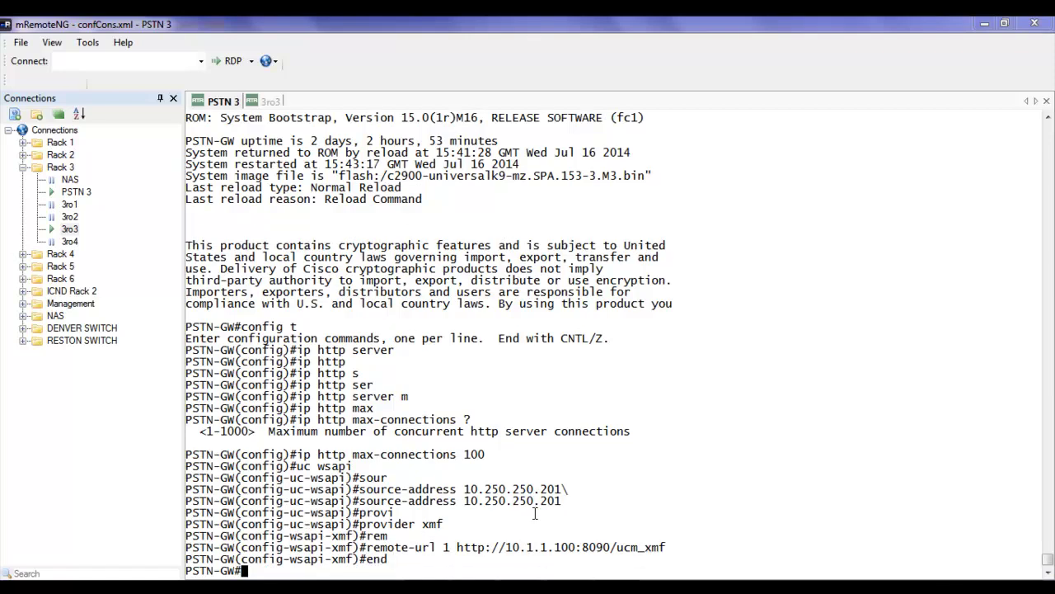
key("Return")
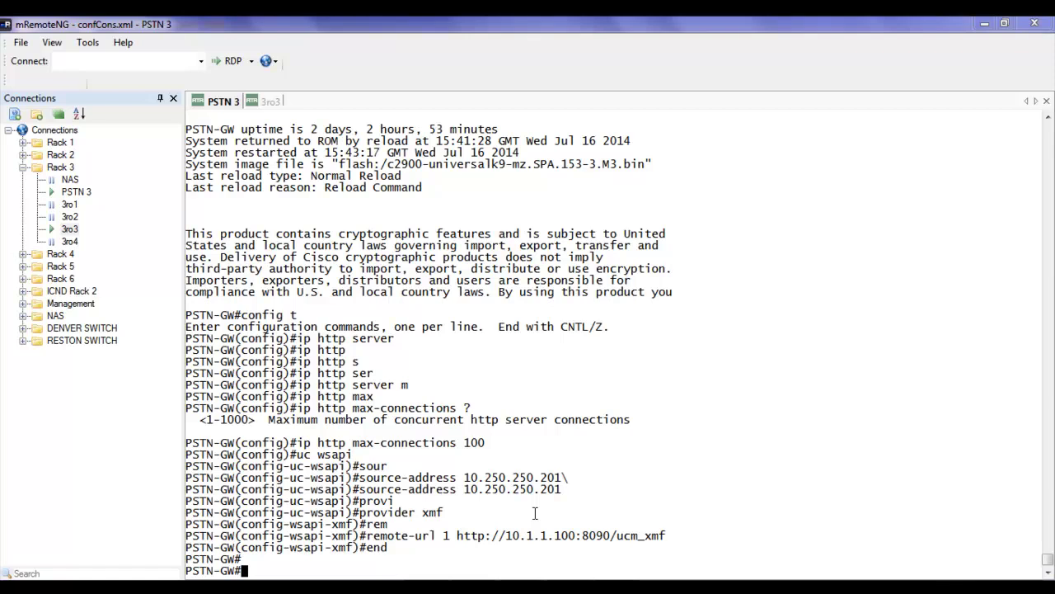
- Run show wsapi registration all and check the XMF provider's application and provider URLs
type("show wsapi")
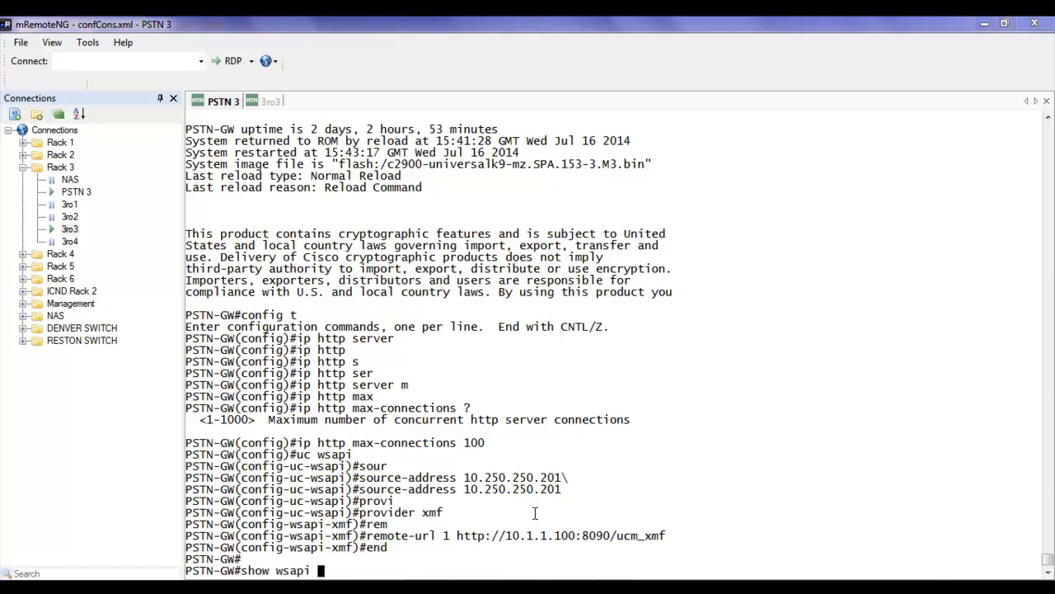
type(" reg")
key("Tab")
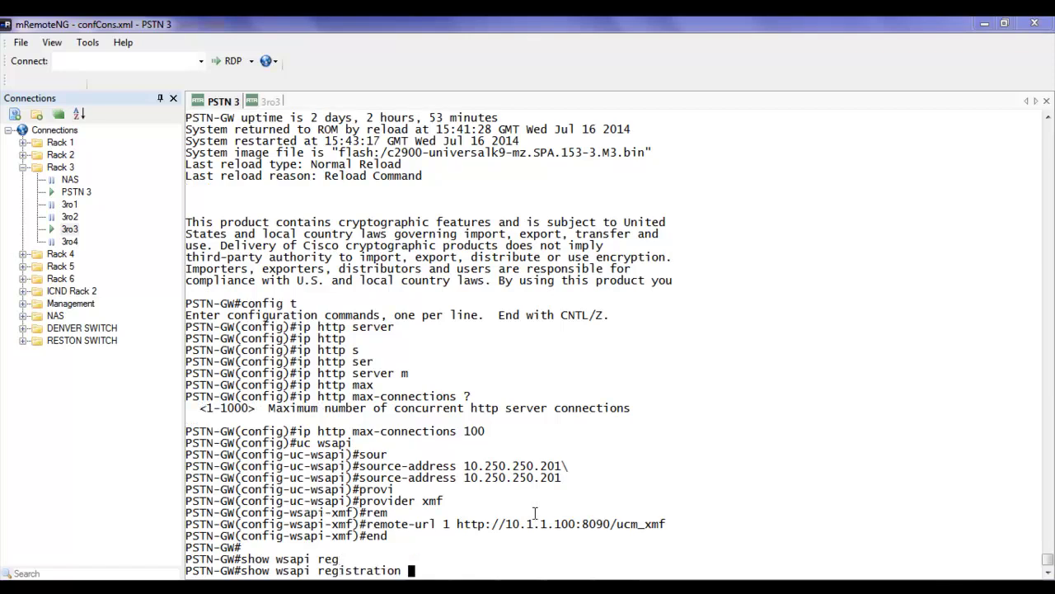
type("all")
key("Return")
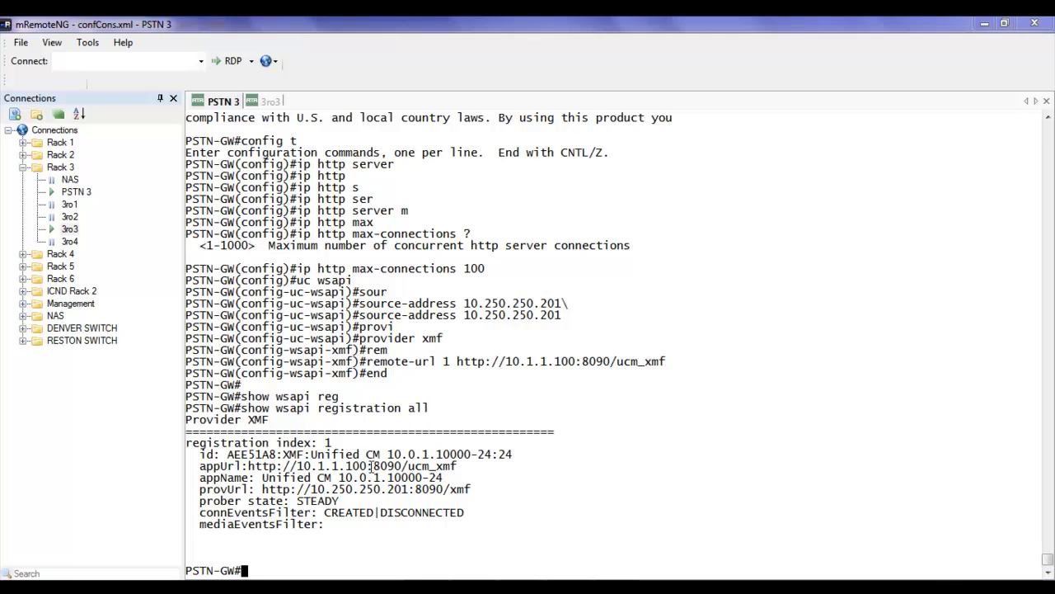
left_click_drag(374, 466, 297, 466)
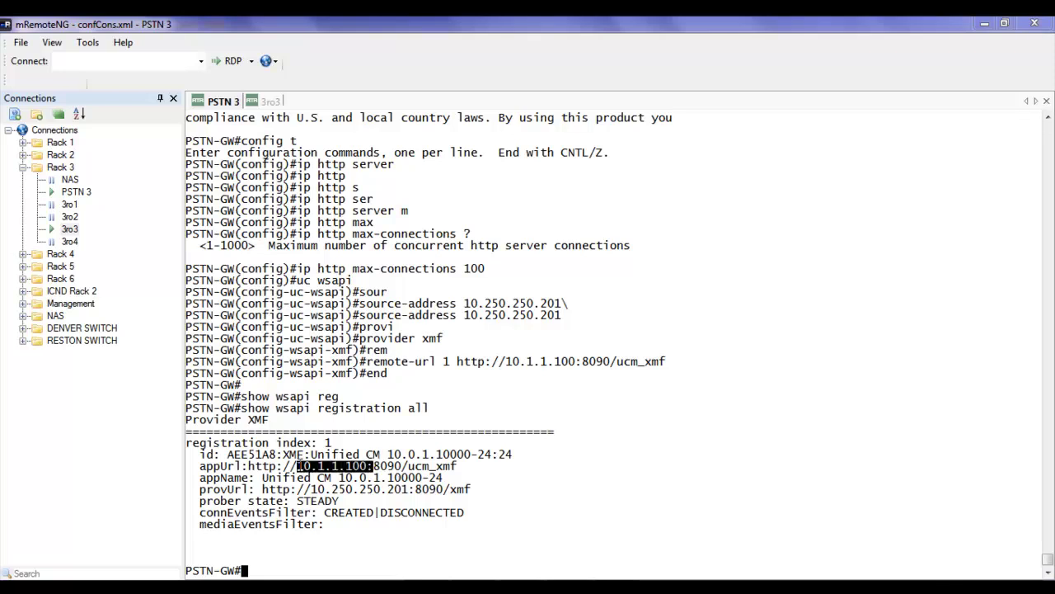
left_click_drag(409, 489, 305, 489)
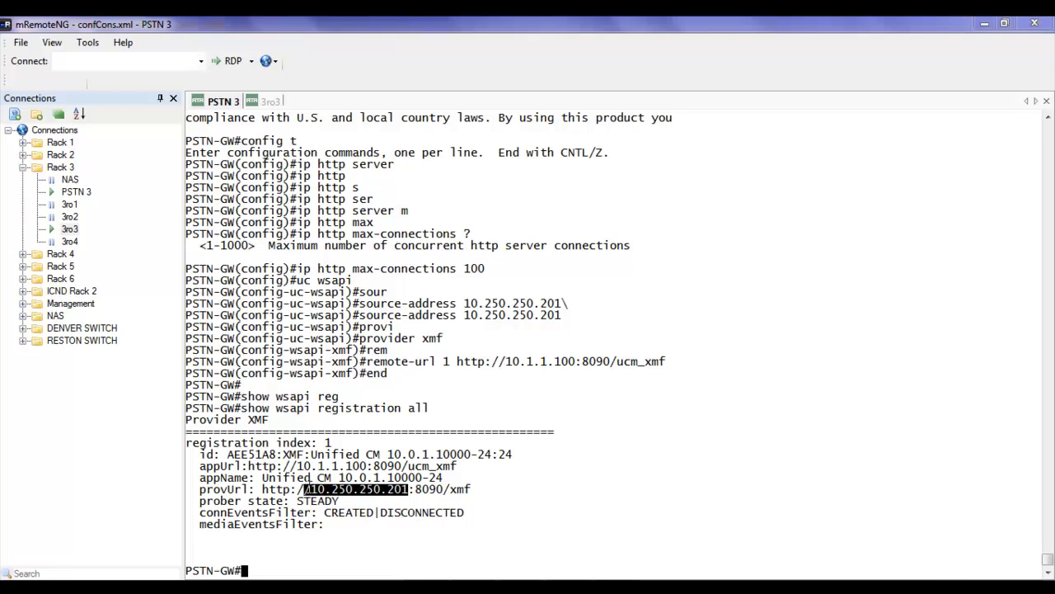
left_click(344, 513)
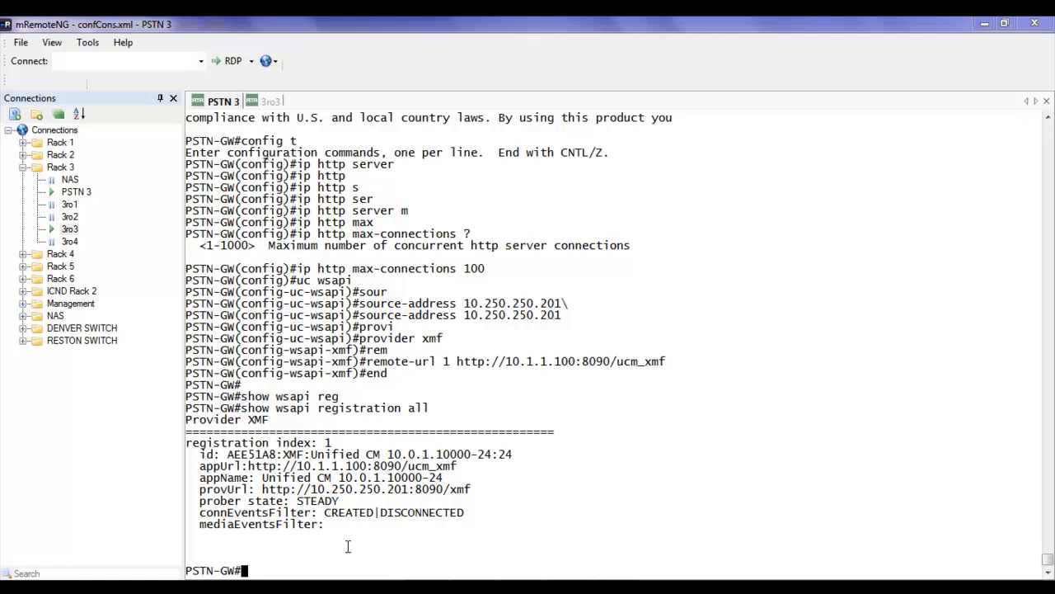
- Run show call media-forking on PSTN-GW to check for forking sessions without an active call
type("show")
type("call")
key("Tab")
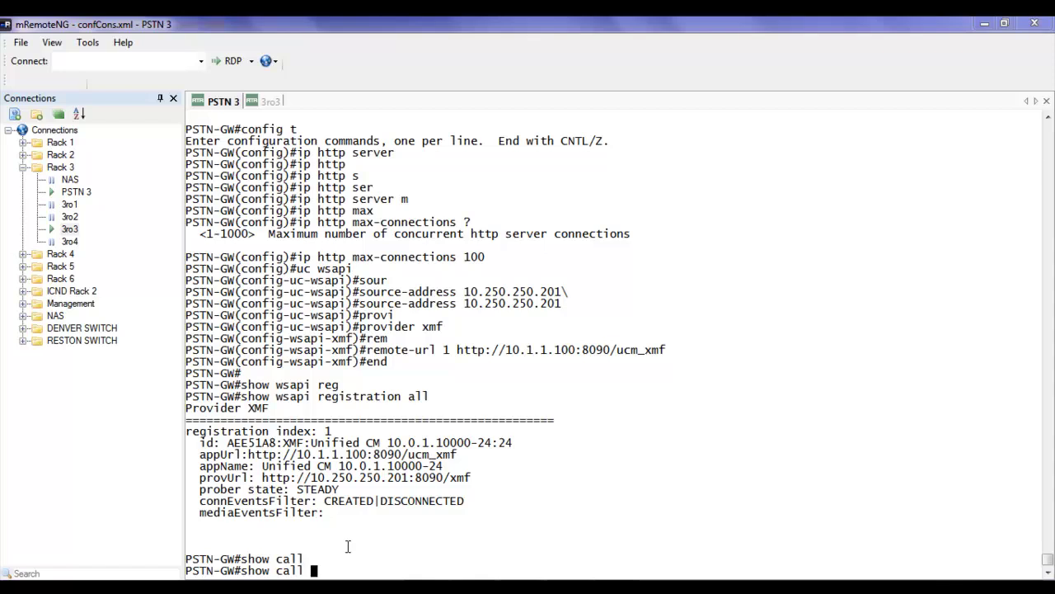
type("me")
key("Tab")
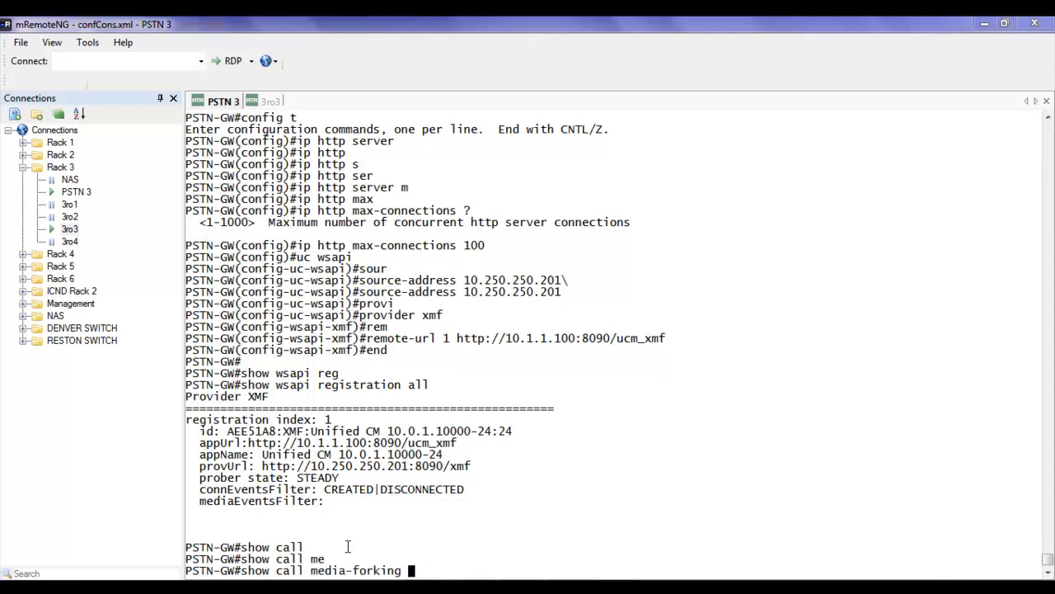
key("Return")
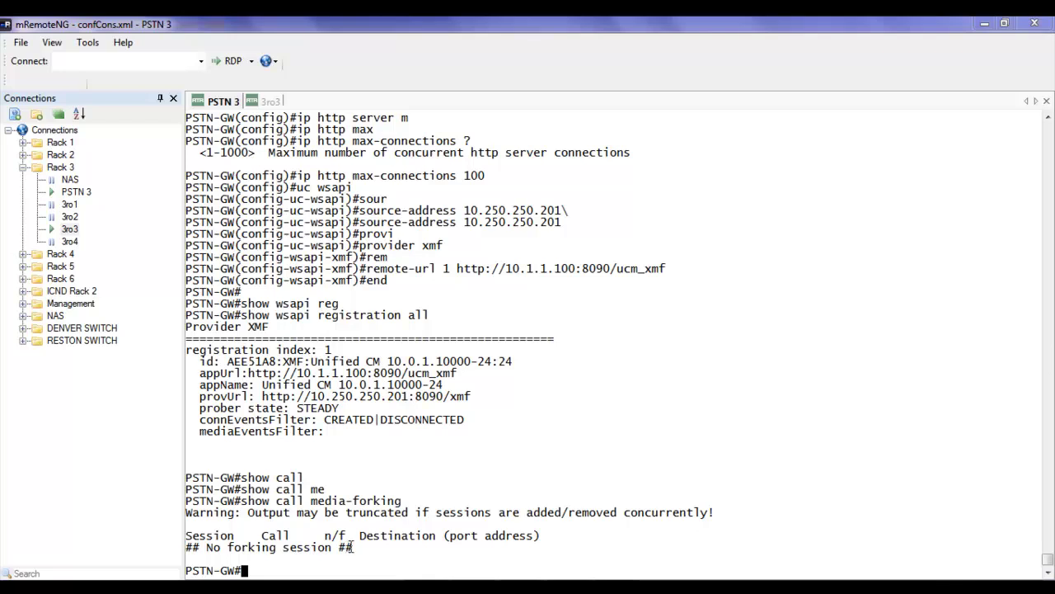
- Switch to the Cisco IP phone, answer the incoming call on speaker, and place it on hold and resume it
key("alt+Tab")
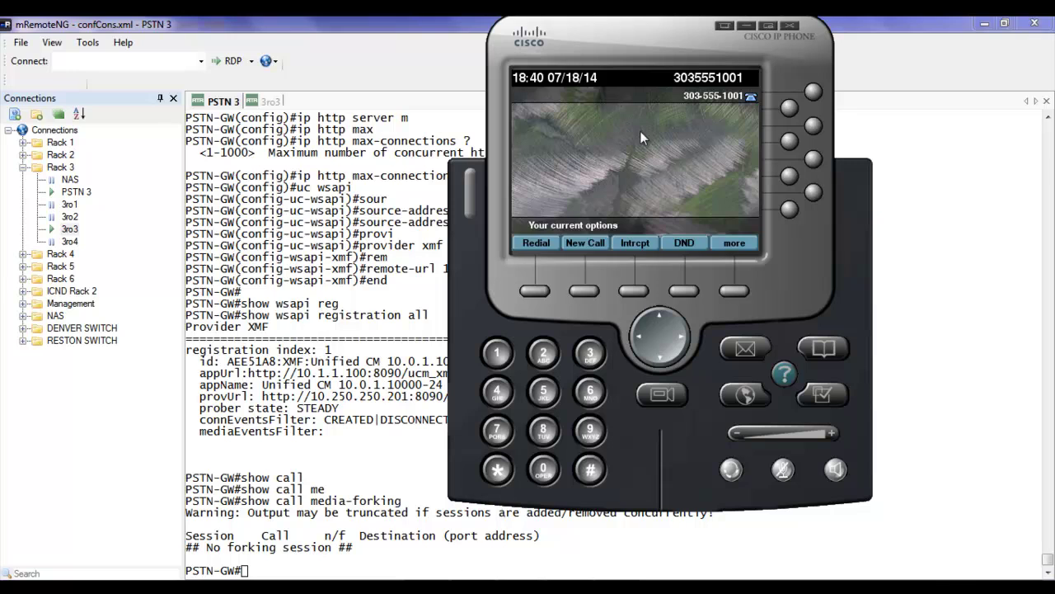
mouse_move(638, 31)
left_mouse_down()
mouse_move(623, 69)
mouse_move(647, 38)
left_mouse_up()
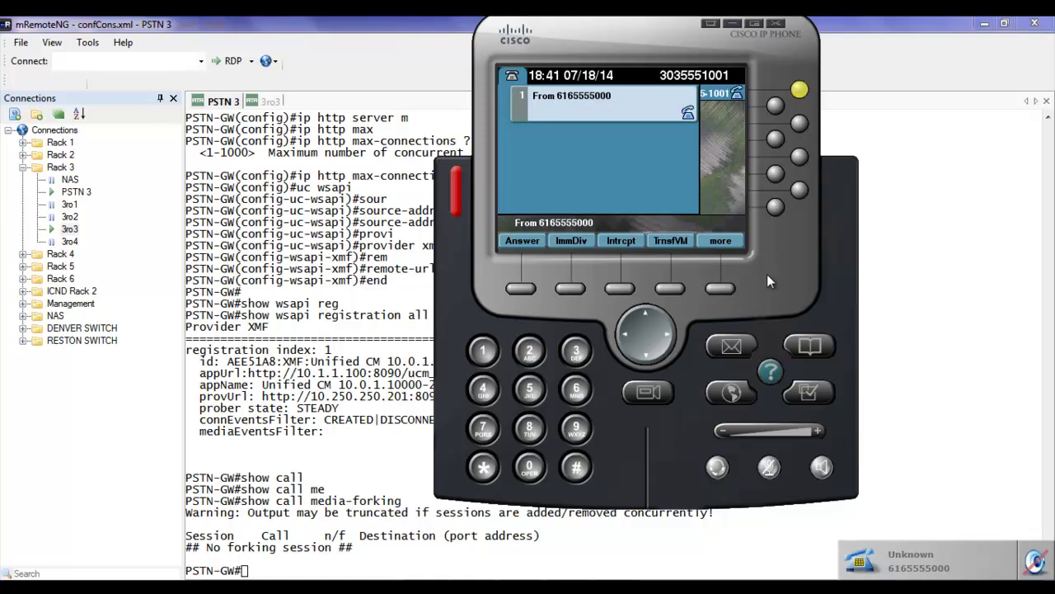
left_click(823, 466)
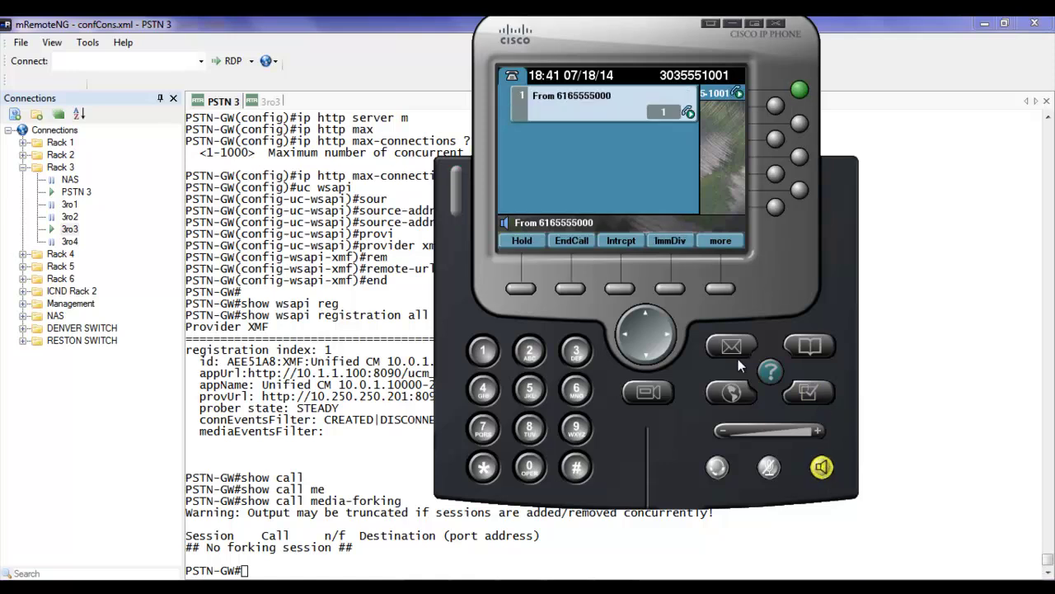
left_click(522, 289)
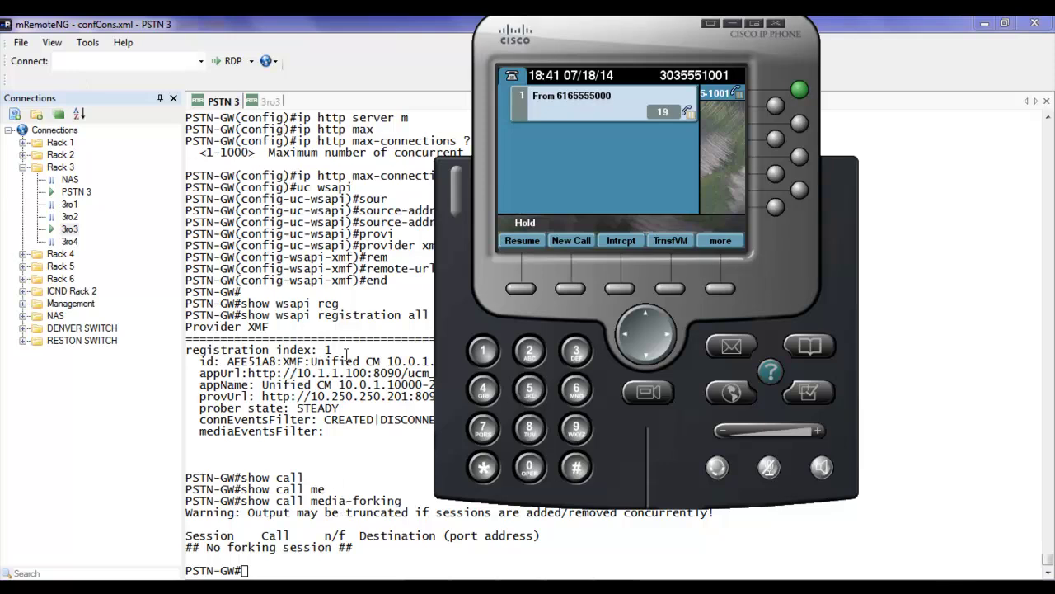
left_click(520, 289)
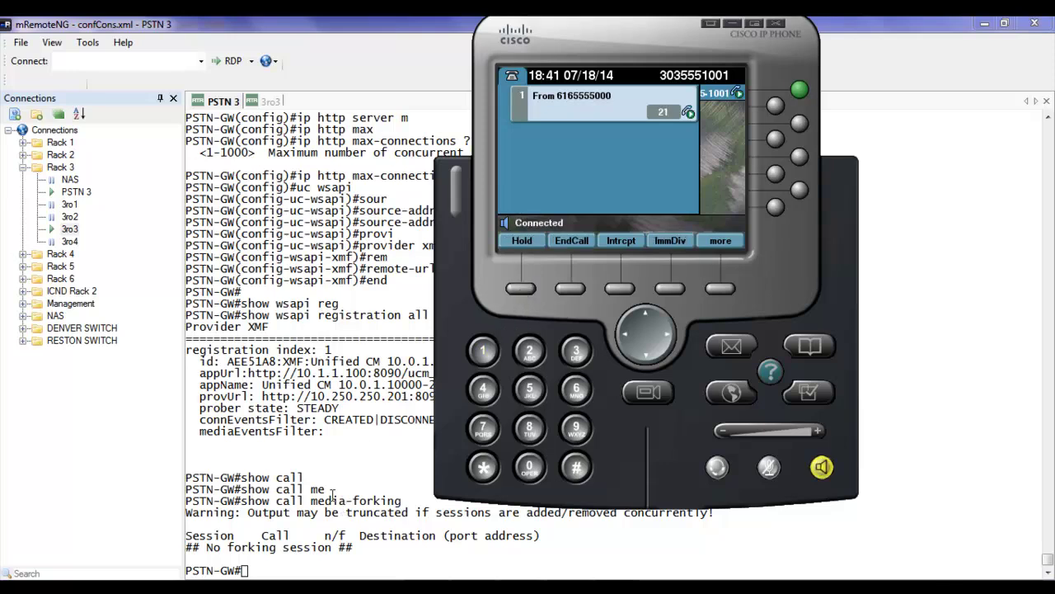
- Return to the PSTN-GW session in mRemoteNG and rerun show call media-forking during the connected call
left_click(332, 494)
key("Up")
key("Return")
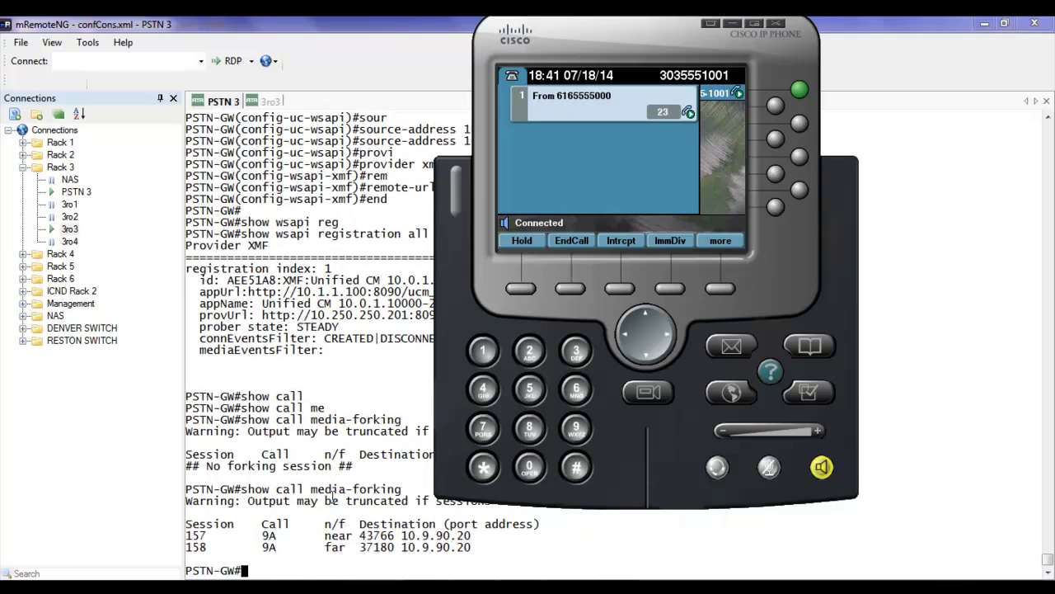
- Move the phone window clear of the terminal, put the call on hold and examine the near and far forking destination addresses
left_click_drag(692, 23, 960, 10)
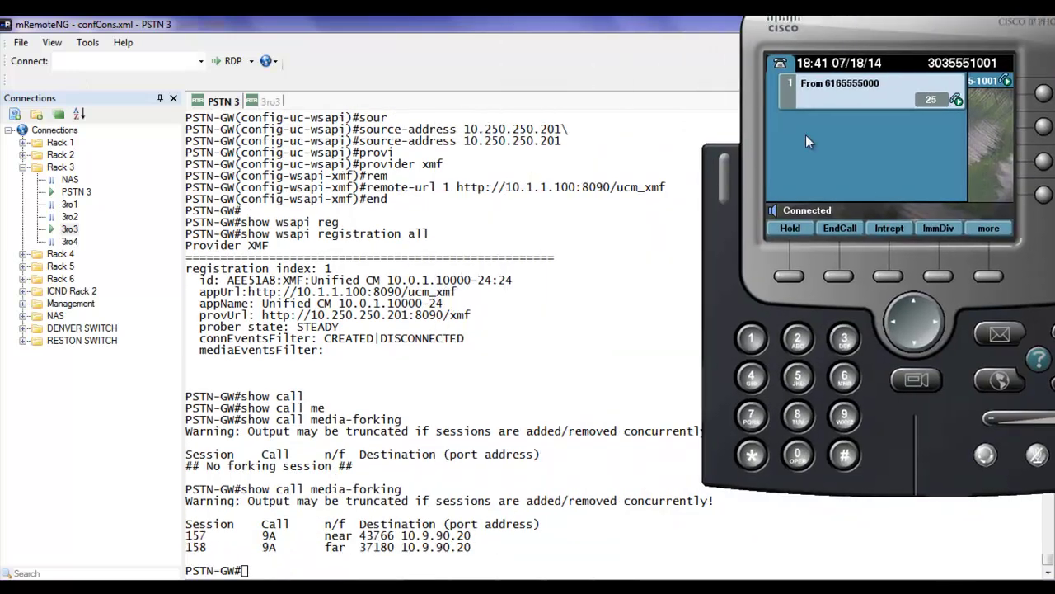
left_click(790, 273)
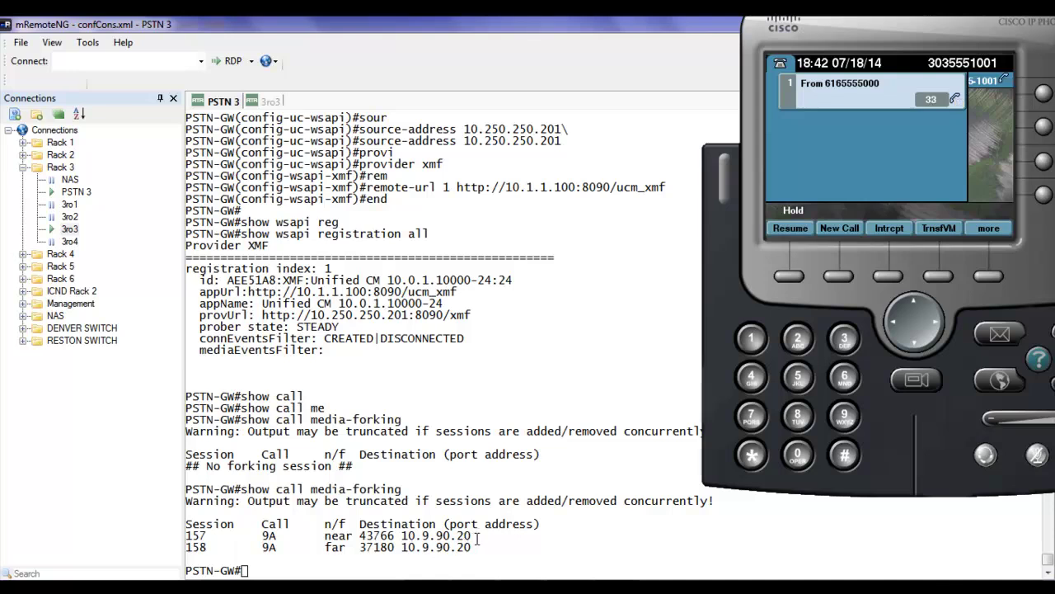
left_click_drag(476, 537, 394, 547)
left_click(401, 537)
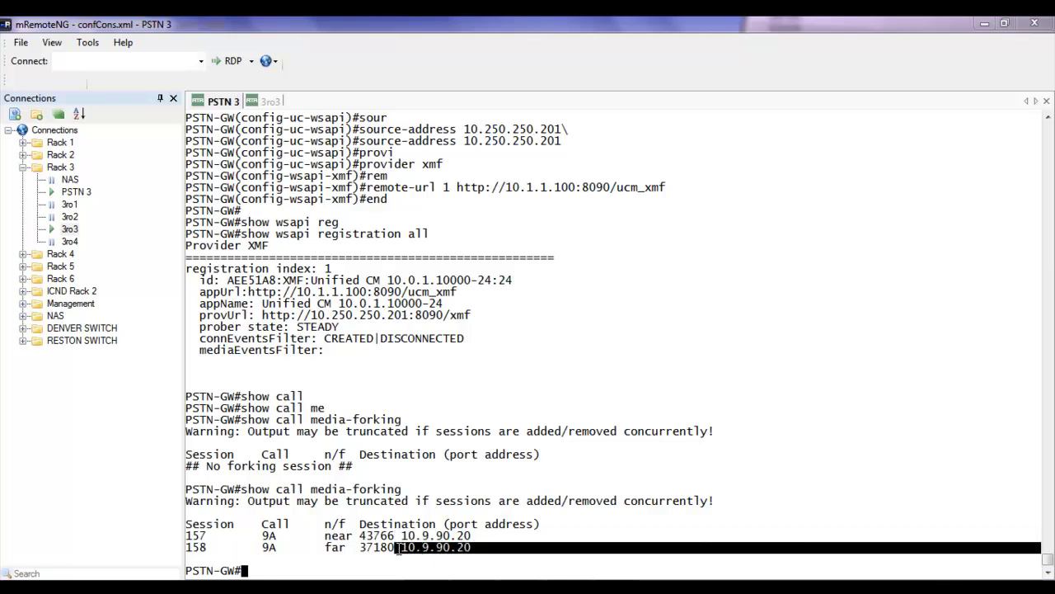
left_click(399, 548)
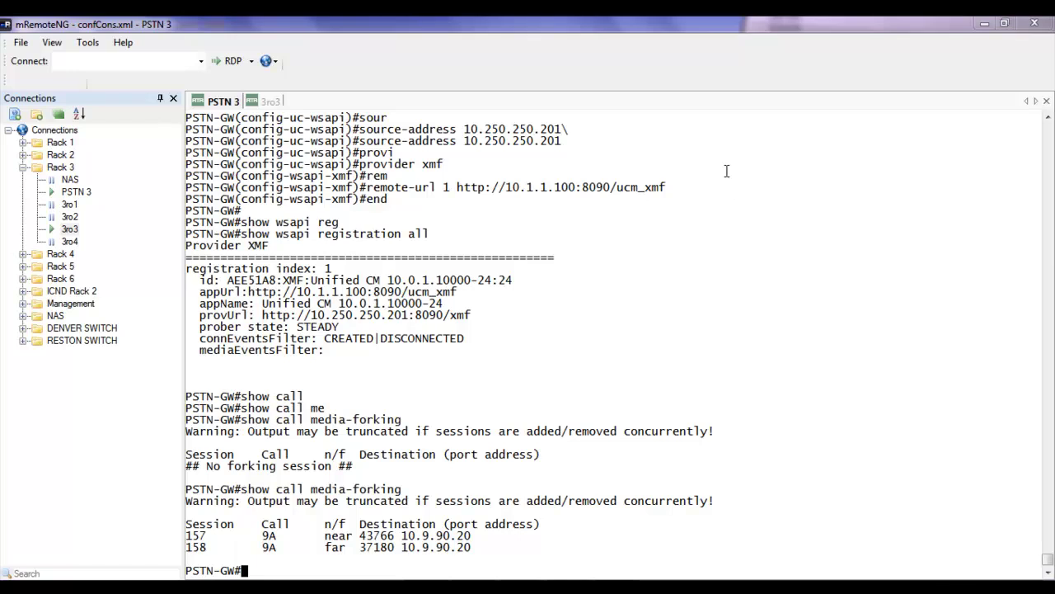
- Minimize mRemoteNG and bring the browser with Cisco Unified CM Administration to the front
left_click(985, 23)
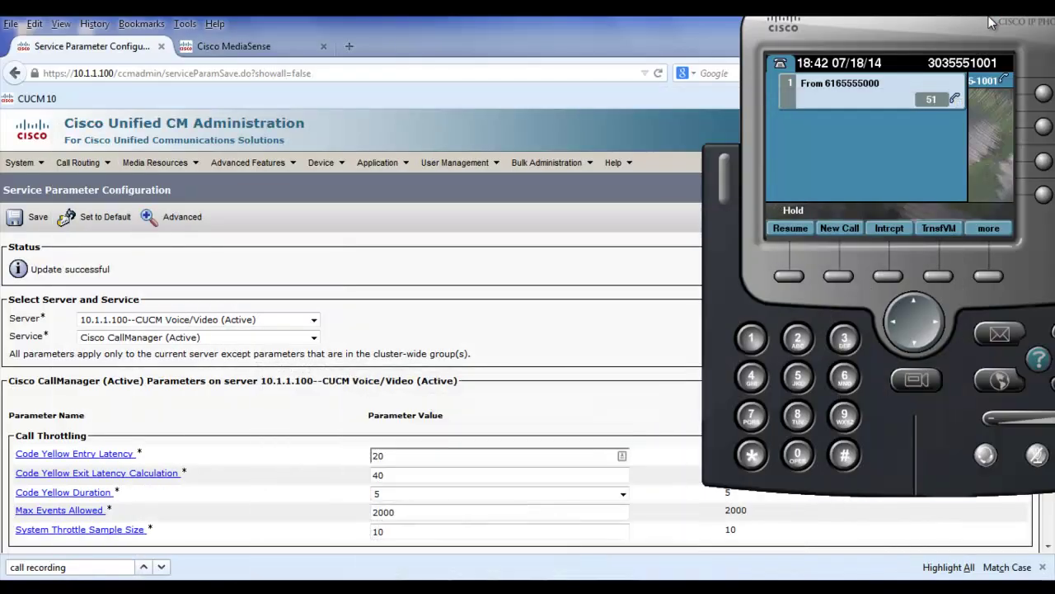
left_click(493, 404)
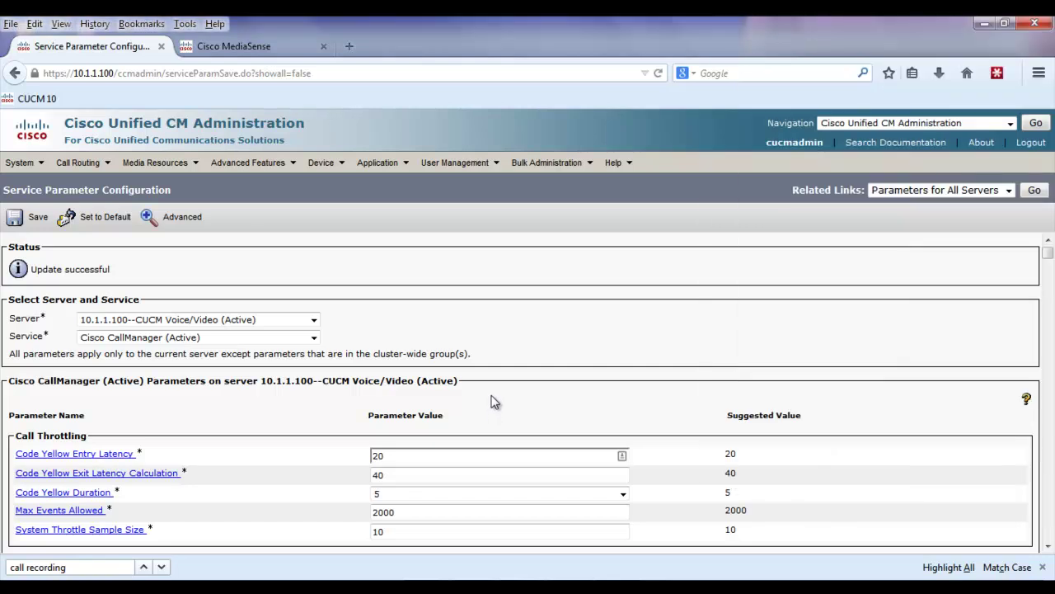